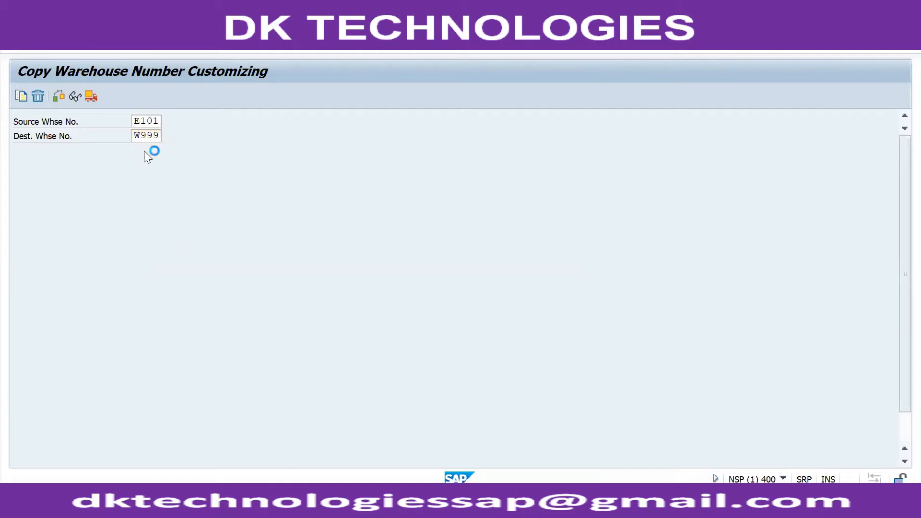
- Copy the customizing of warehouse E101 to W999, overwriting the existing data and recording it in the vodafone EVO project request
click(20, 97)
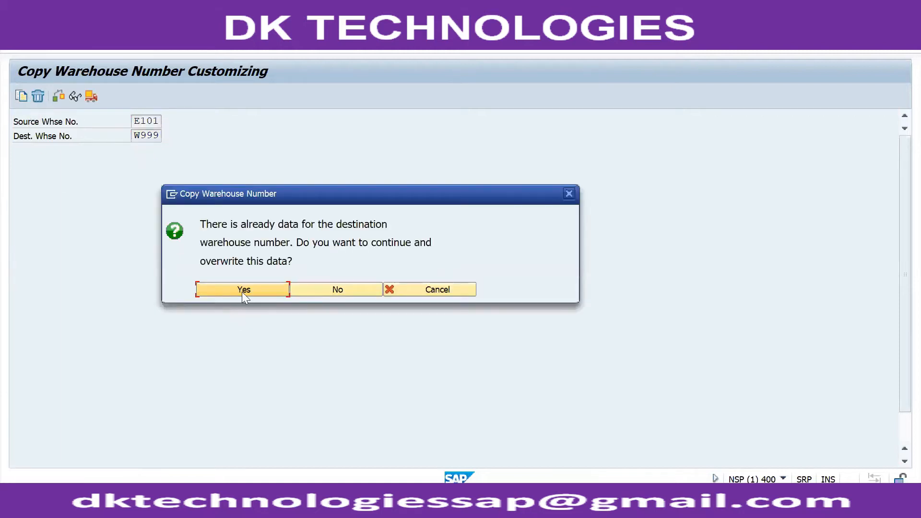
click(243, 289)
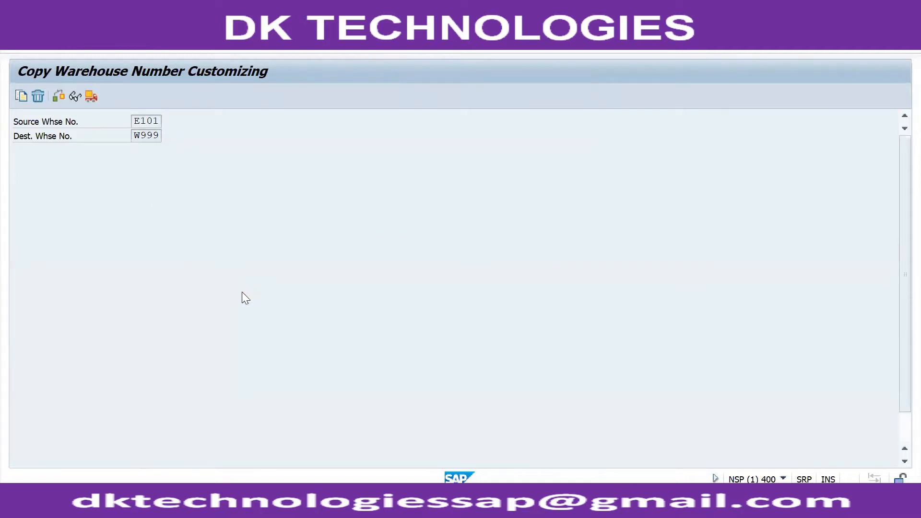
click(326, 231)
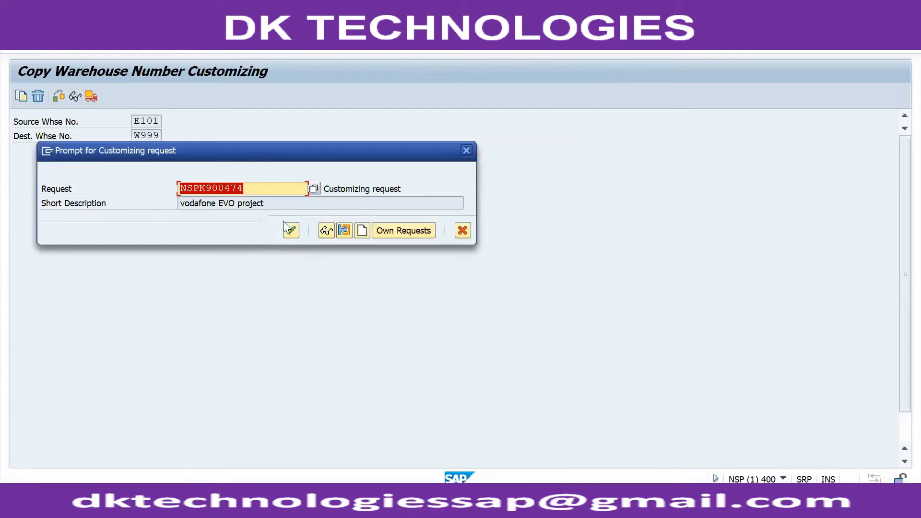
click(291, 231)
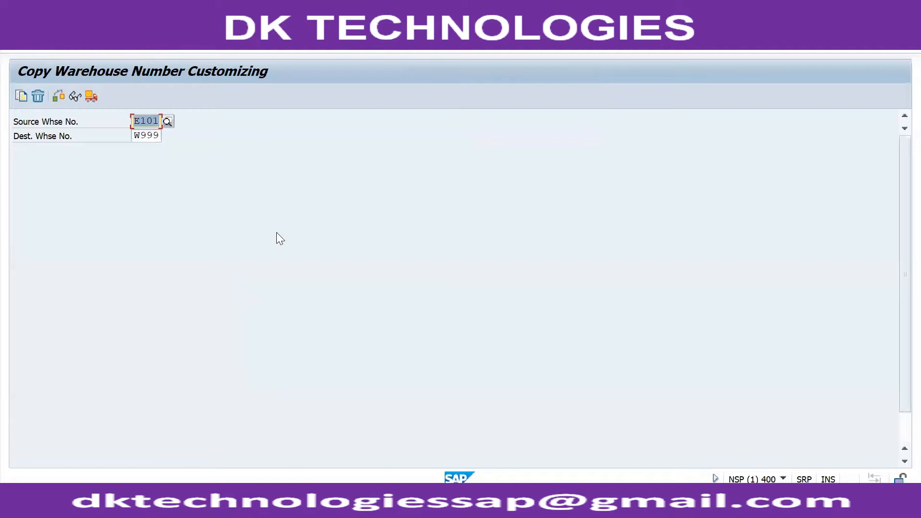
click(201, 47)
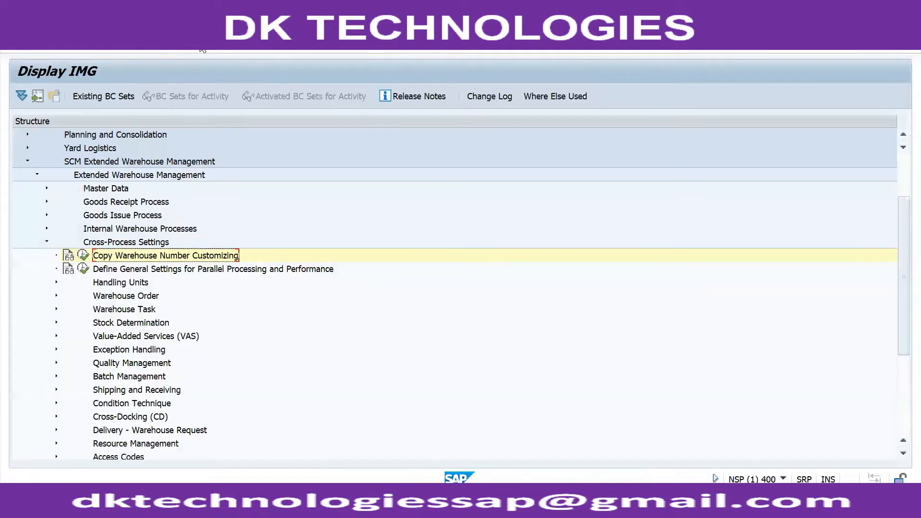
- Check section 8 of the Word setup guide, and open Map Storage Locations from ERP System to EWM under ERP Integration's Goods Movements
click(47, 242)
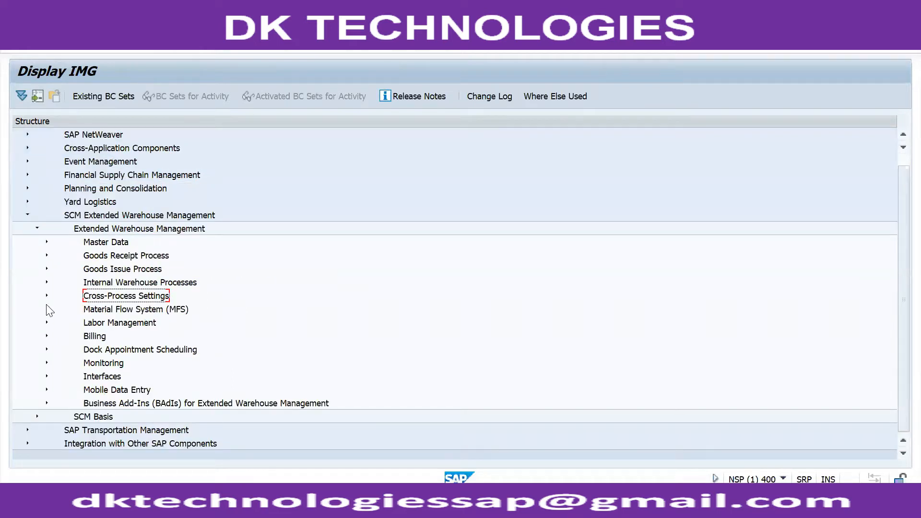
key(alt+Tab)
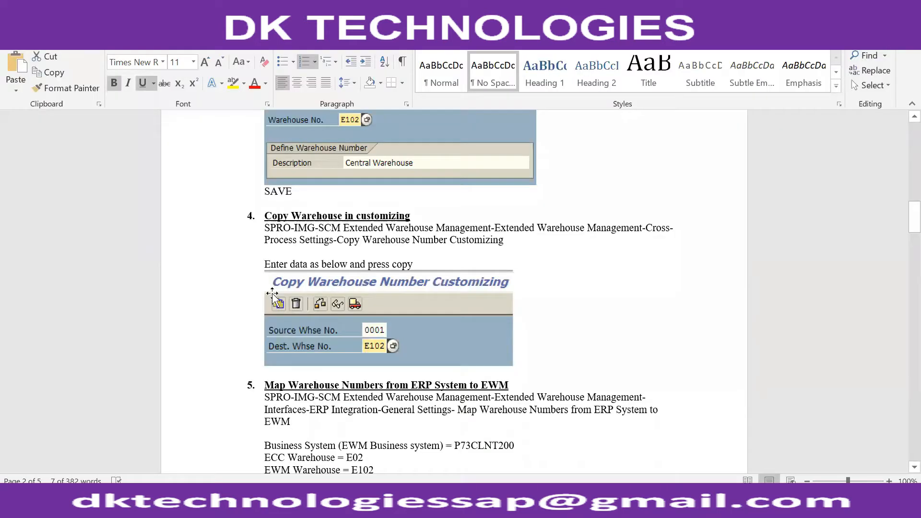
scroll(272, 293, down, 15)
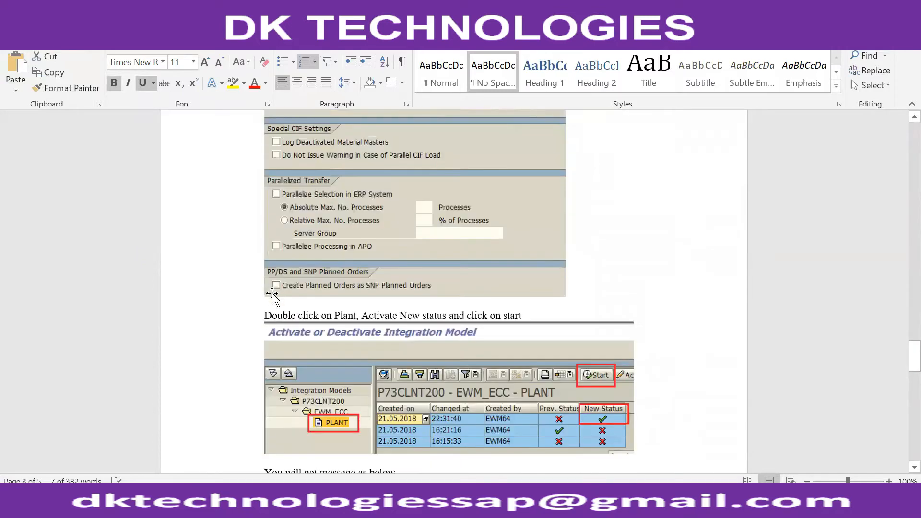
scroll(273, 293, down, 10)
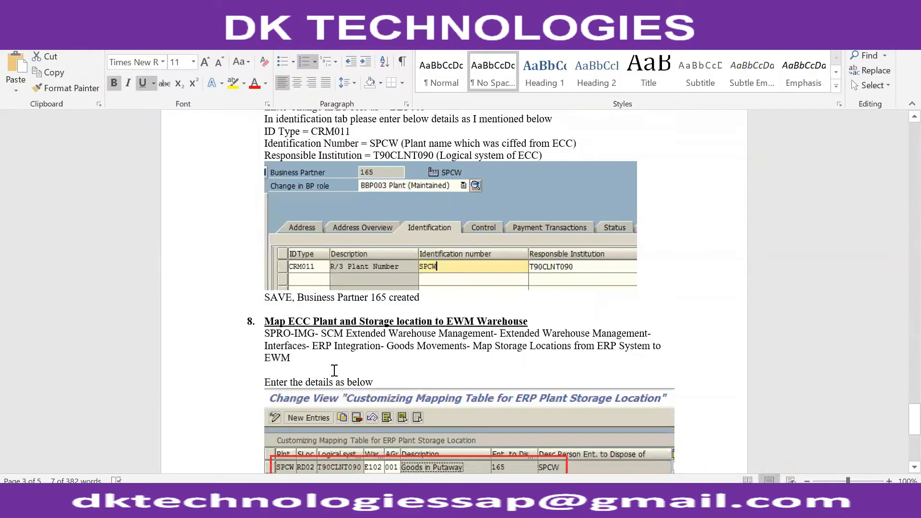
scroll(335, 374, down, 3)
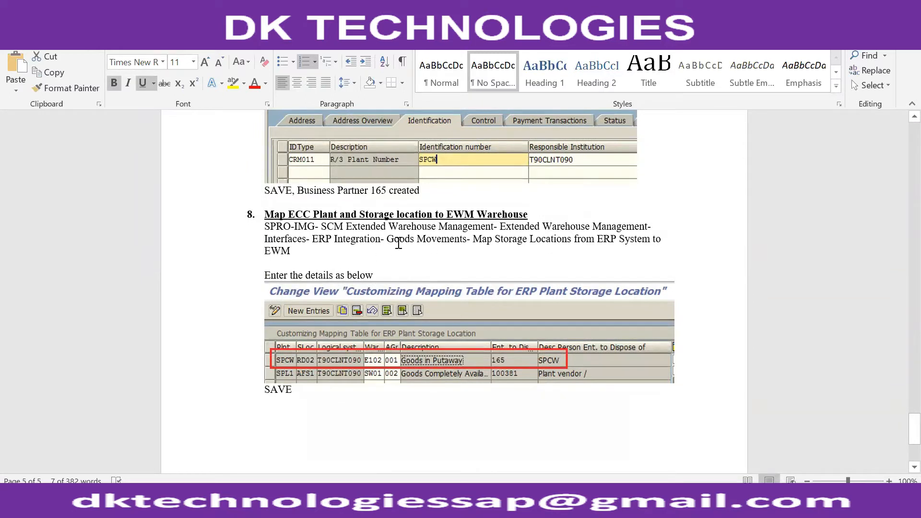
key(alt+Tab)
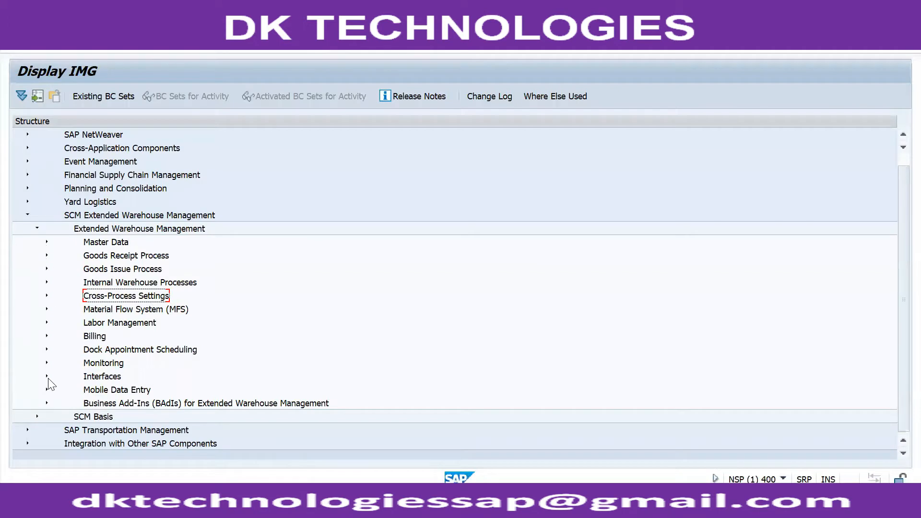
click(47, 377)
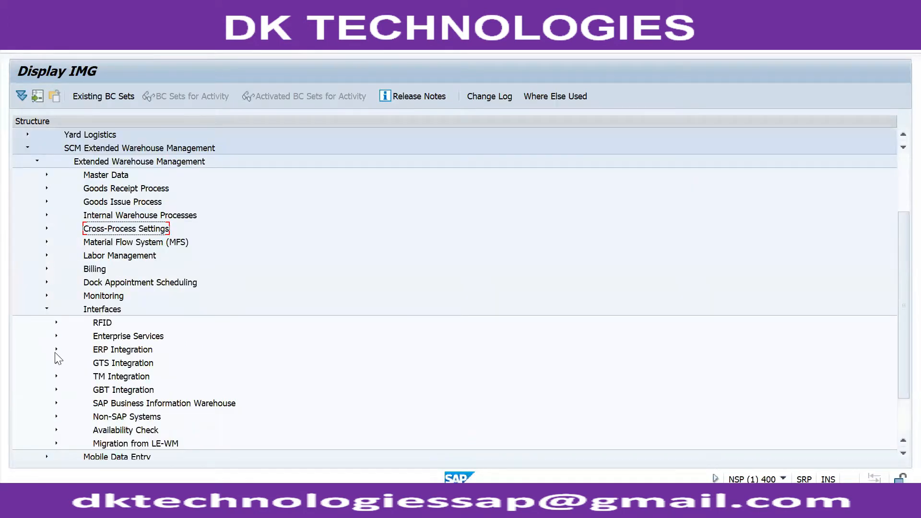
click(57, 350)
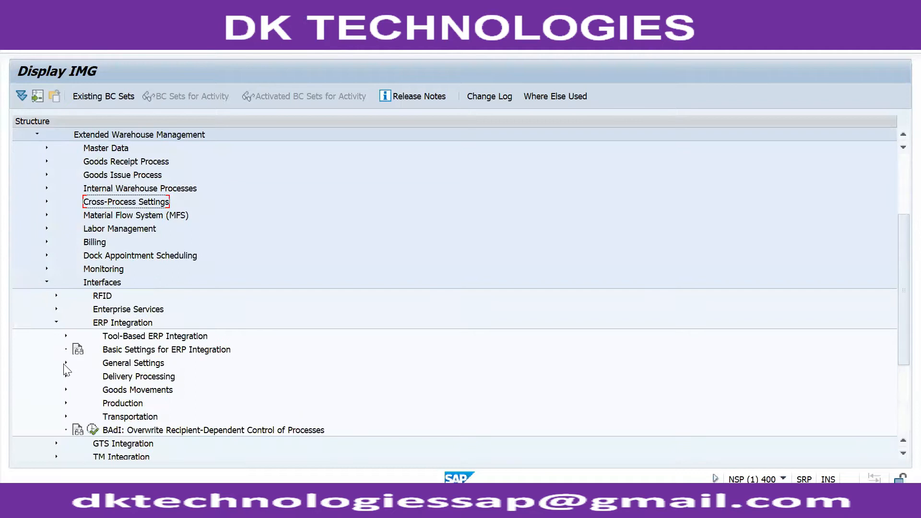
click(66, 389)
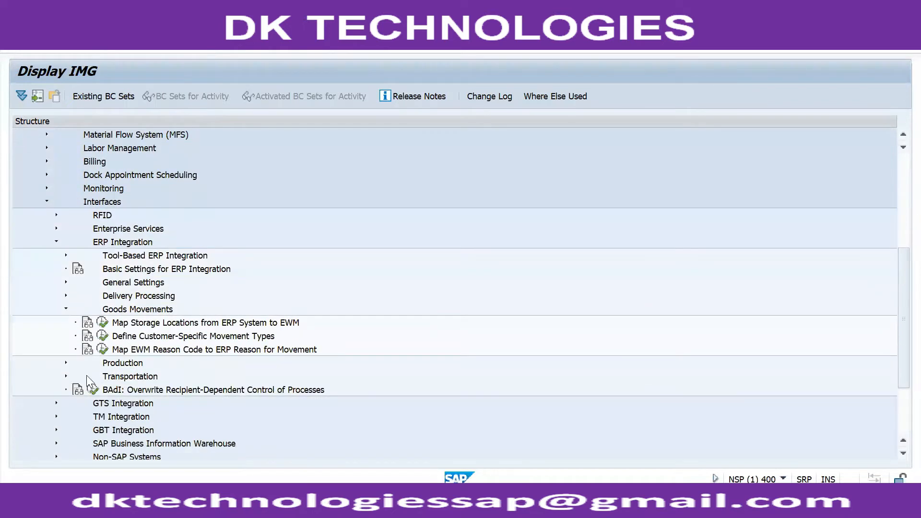
click(100, 322)
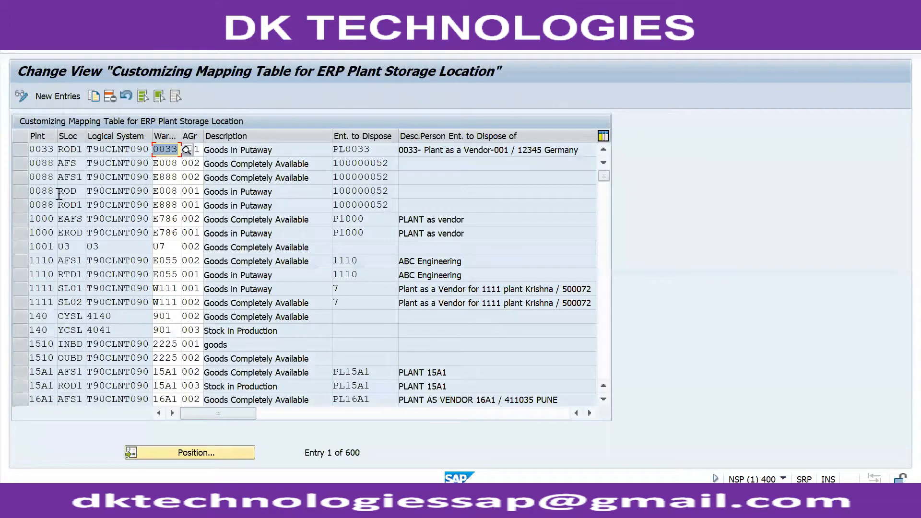
- Add a mapping entry for plant 9099, storage location RTD1, logical system T90CLNT090 and warehouse W999
click(47, 96)
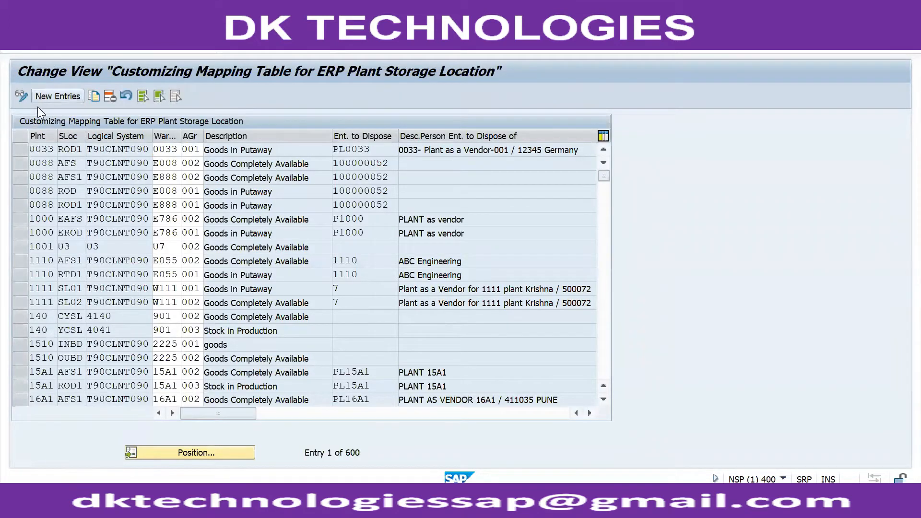
click(44, 163)
click(64, 150)
click(70, 177)
click(103, 150)
click(104, 160)
click(164, 149)
click(165, 162)
- Look up the availability groups offered for warehouse W999 and compare them with the groups used in the existing mapping entries
click(196, 150)
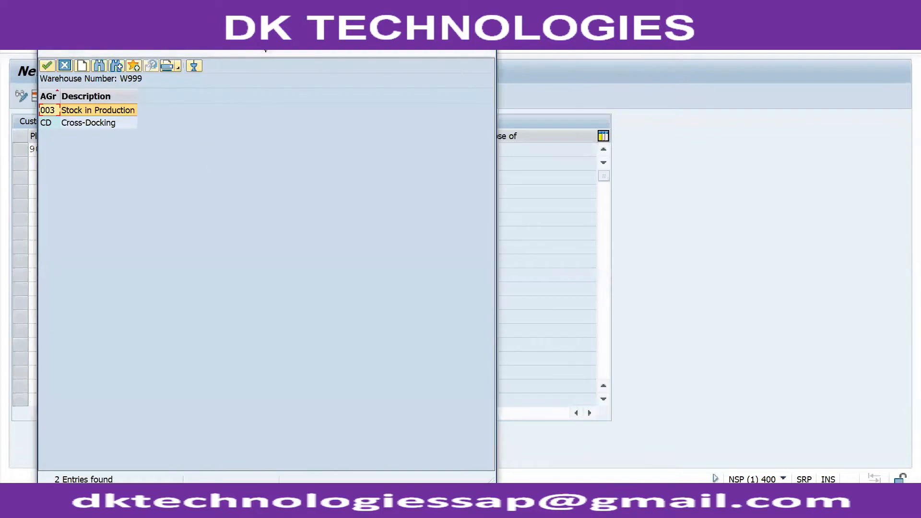
click(65, 66)
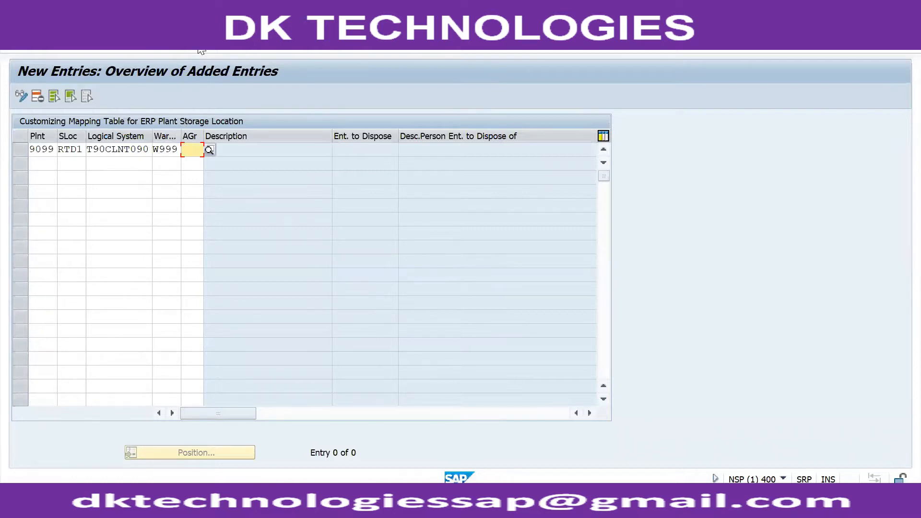
click(198, 44)
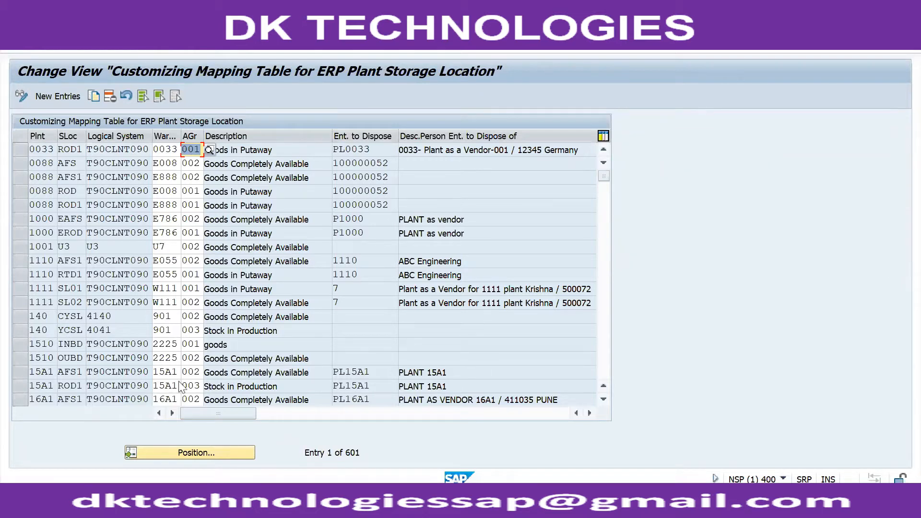
scroll(183, 386, down, 1)
scroll(194, 374, down, 1)
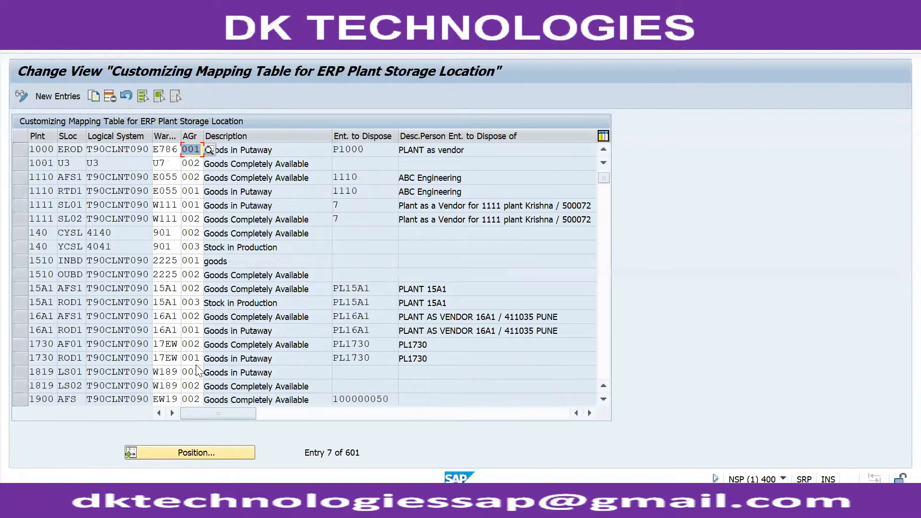
scroll(197, 371, down, 1)
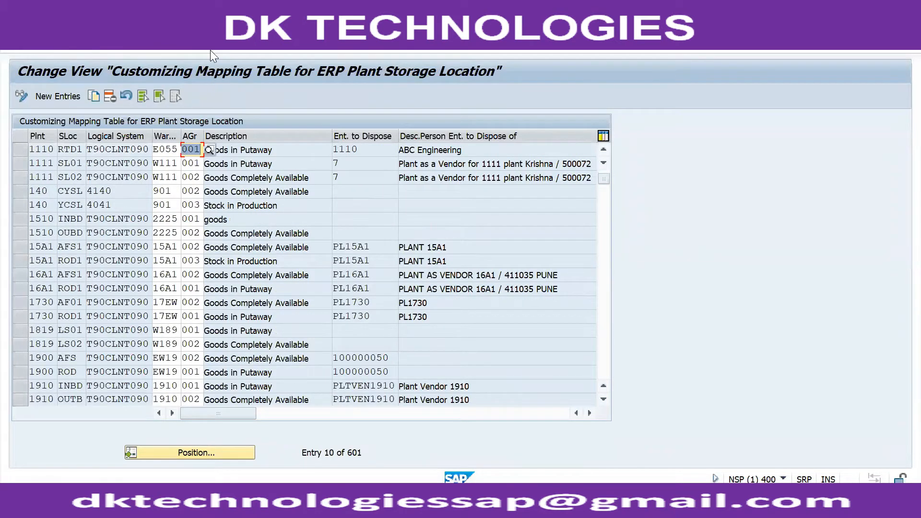
- Start a second SAP session and open Copy Warehouse Number Customizing under Extended Warehouse Management's Cross-Process Settings
click(390, 42)
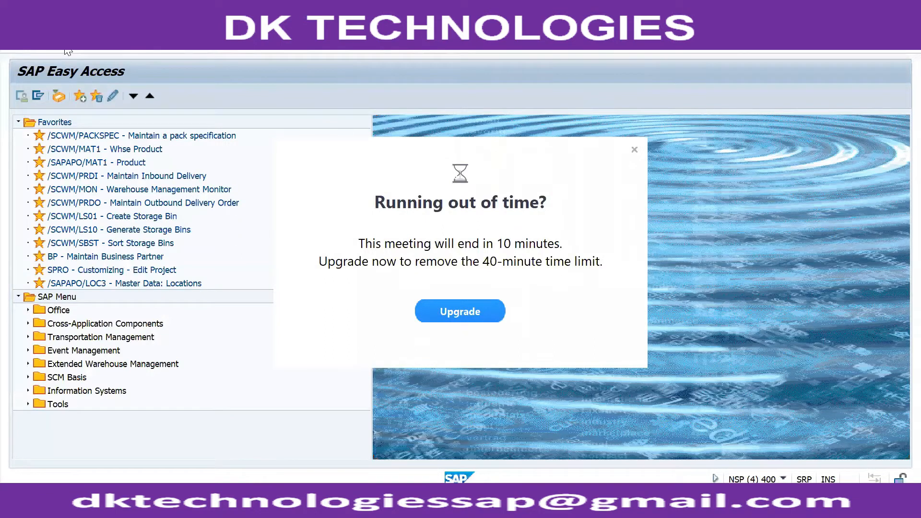
key(Return)
click(50, 96)
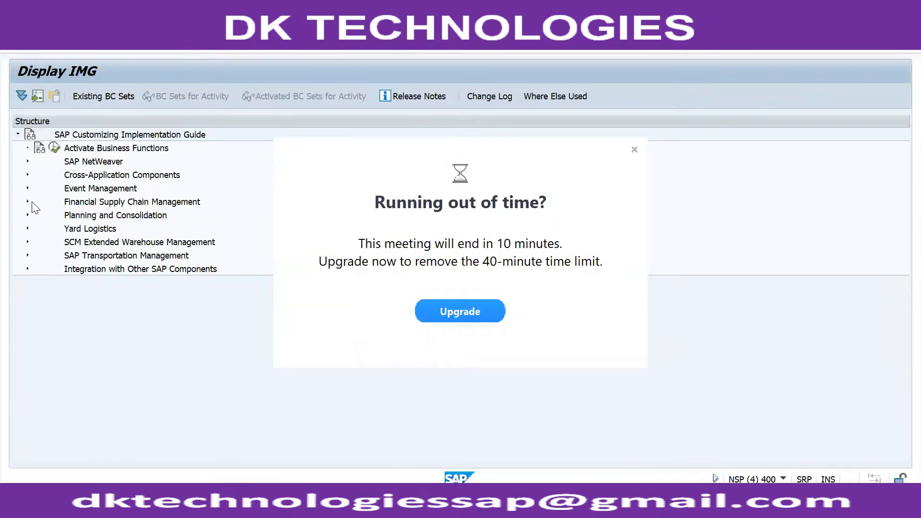
click(27, 242)
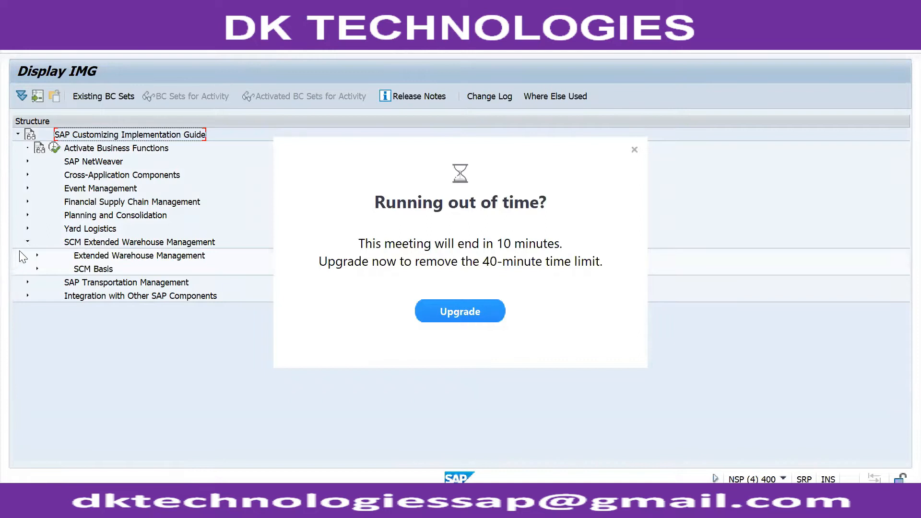
click(38, 256)
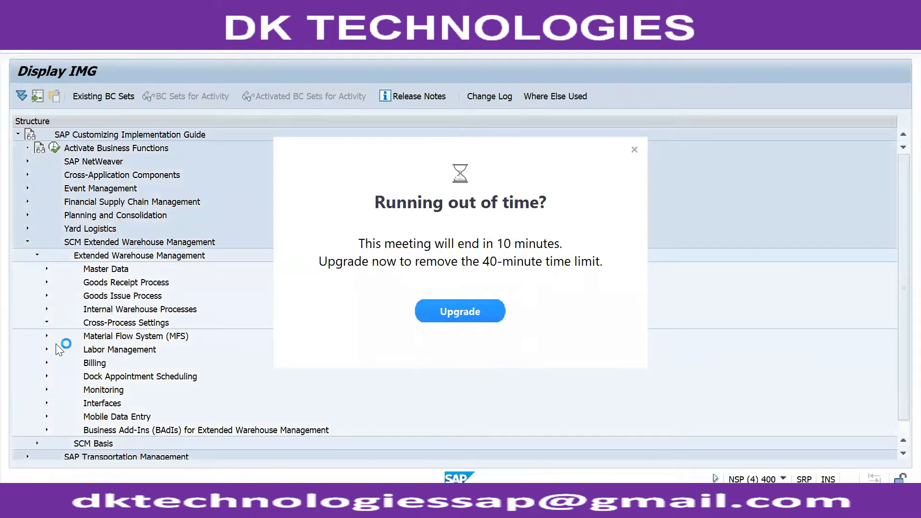
click(634, 150)
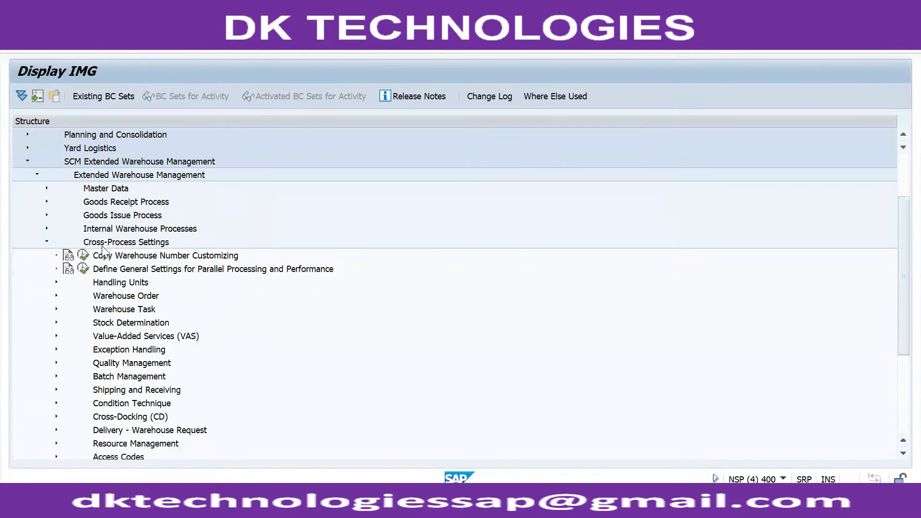
click(83, 255)
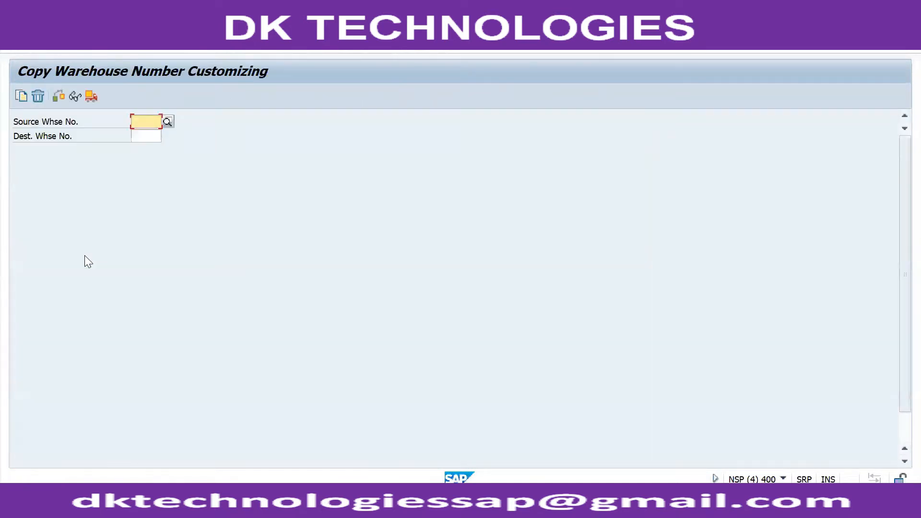
- Copy the customizing of warehouse 0033 to W999, overwriting the existing data and recording it in the vodafone EVO project request
click(148, 122)
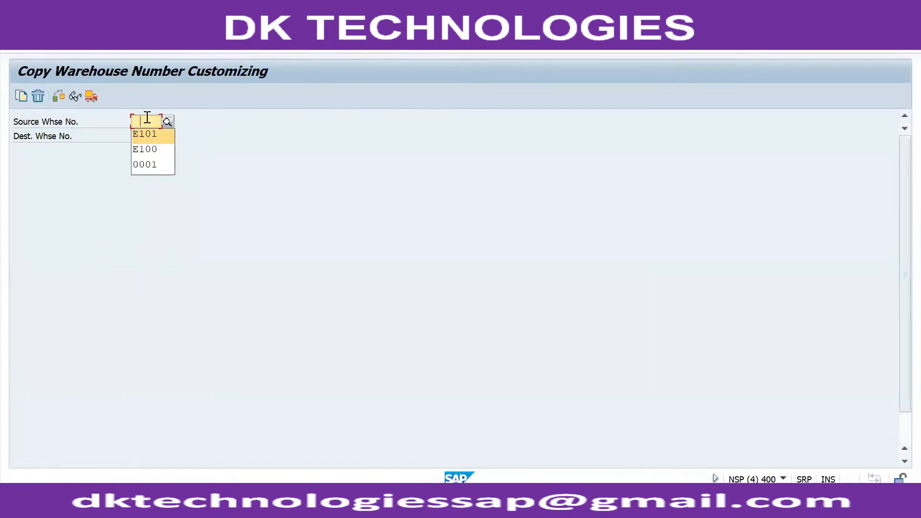
click(166, 122)
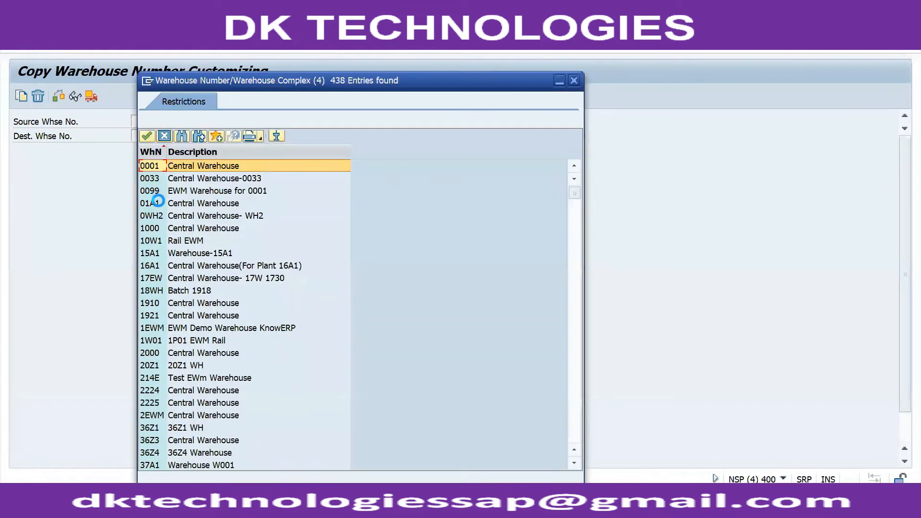
double_click(176, 178)
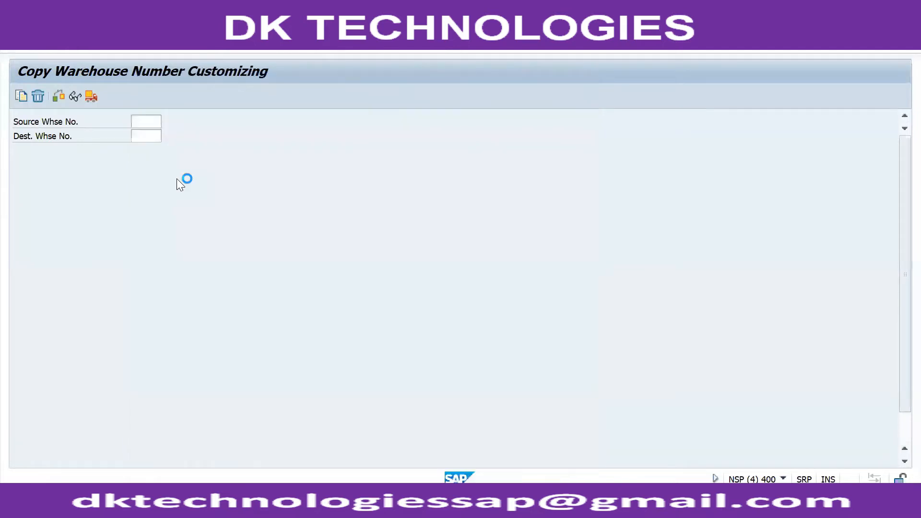
click(139, 135)
click(146, 148)
click(22, 97)
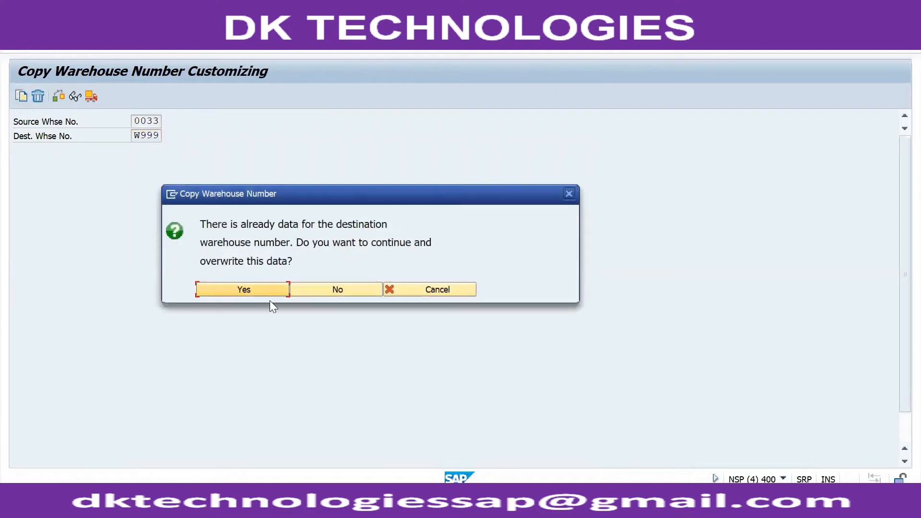
click(262, 291)
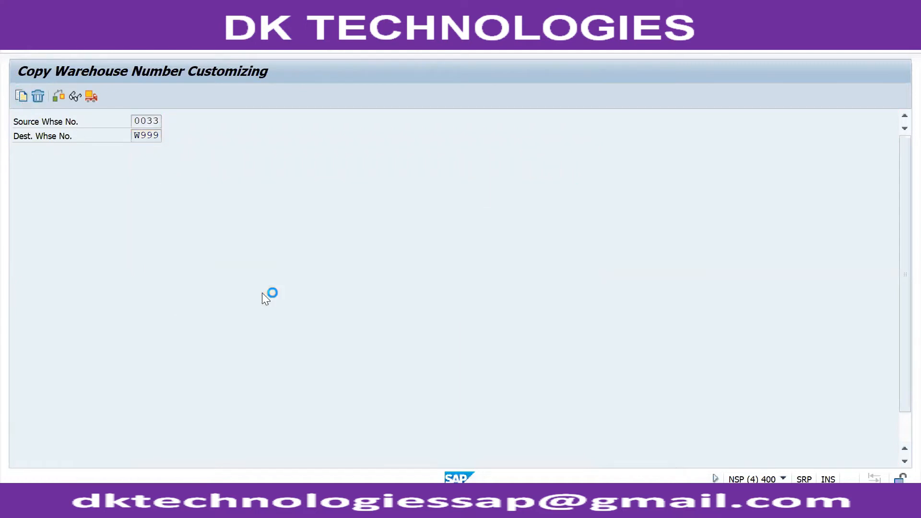
click(324, 232)
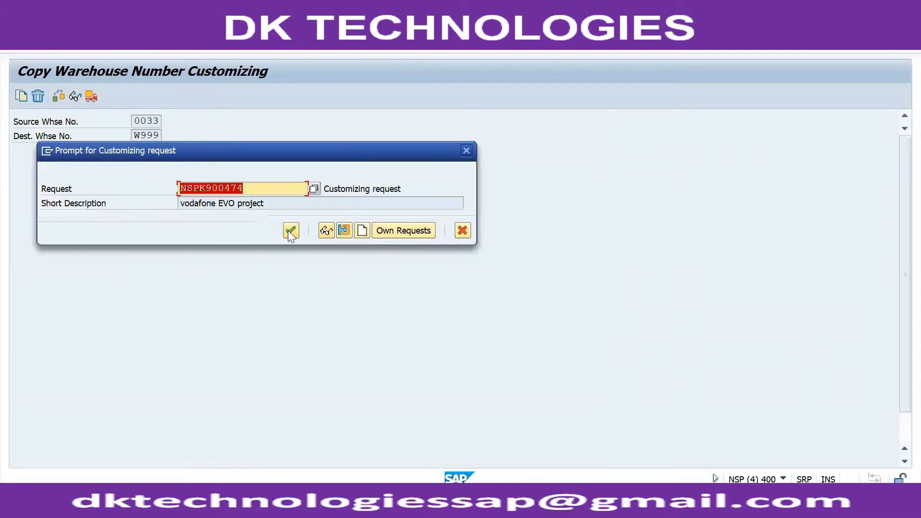
click(290, 230)
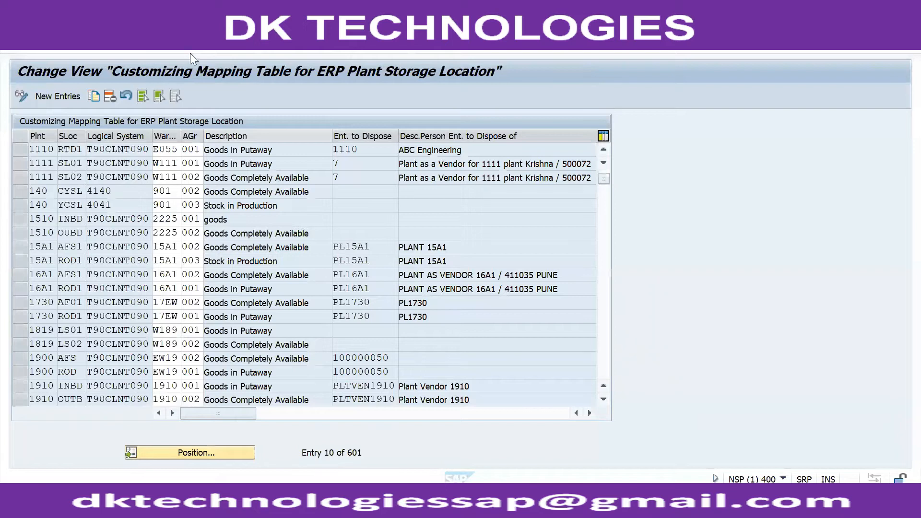
- Leave the storage location mapping without saving, reopen Map Storage Locations from ERP System to EWM, and start a new entry
click(198, 45)
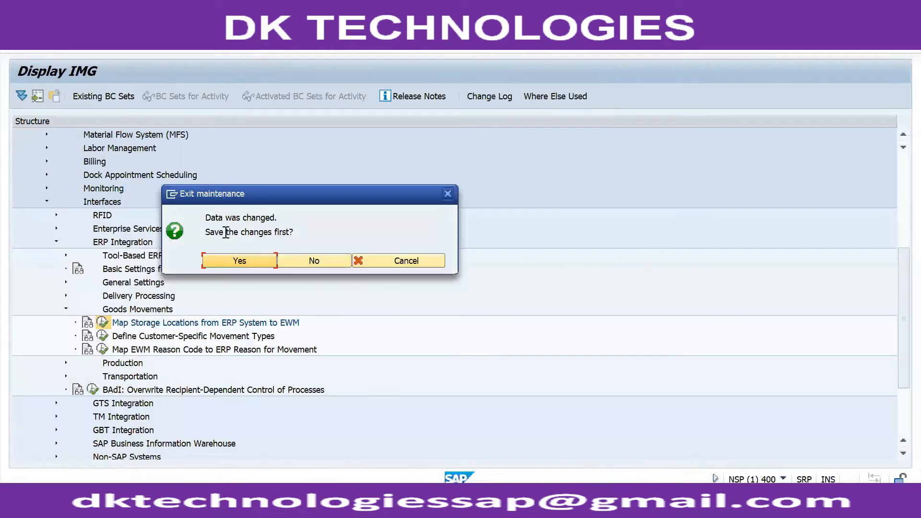
click(312, 262)
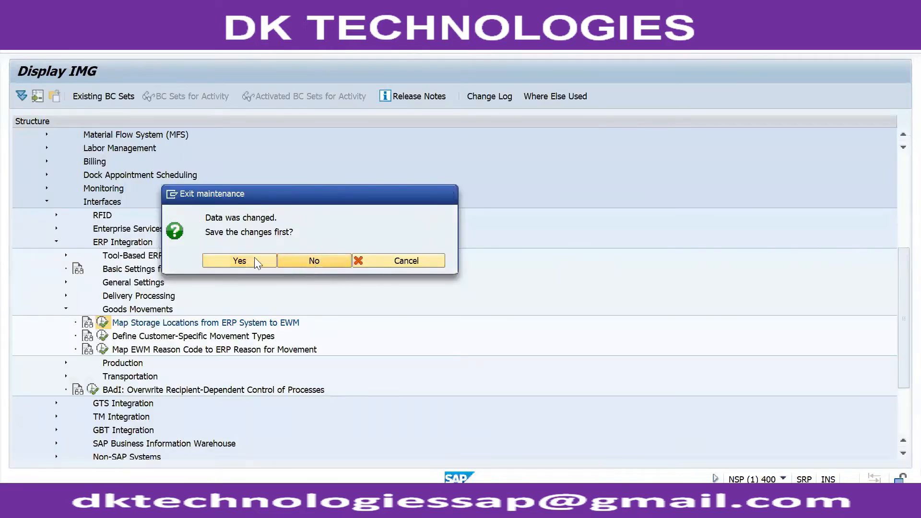
click(102, 322)
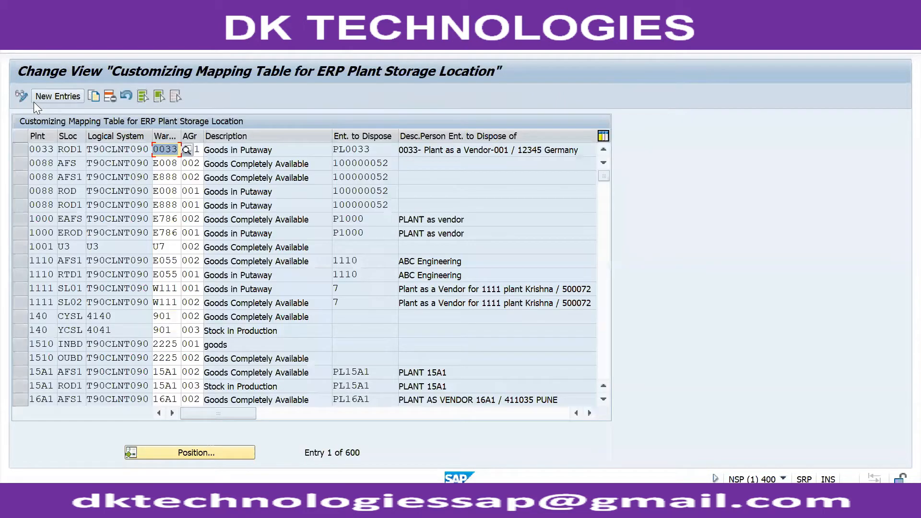
click(65, 96)
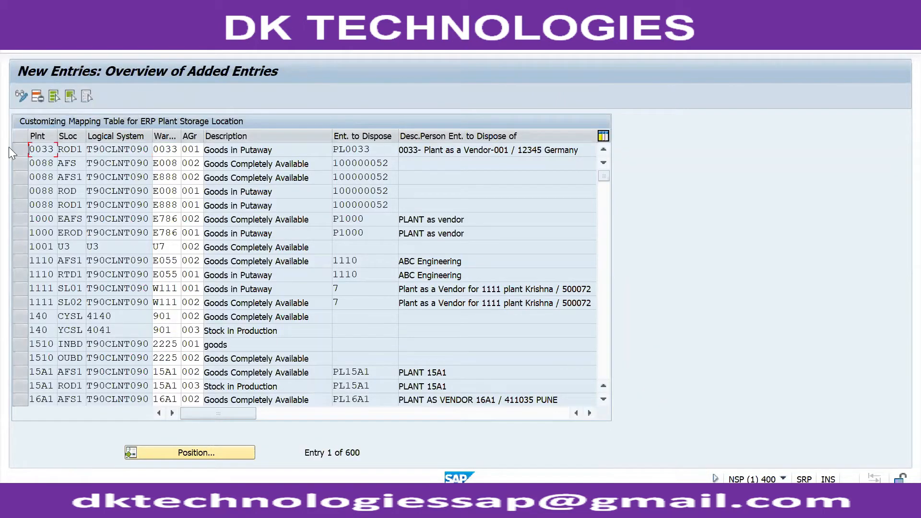
- Add a mapping entry for plant 9099, storage location RTD1, logical system T90CLNT090 and warehouse W999 with availability group 001
click(44, 150)
click(46, 161)
click(72, 150)
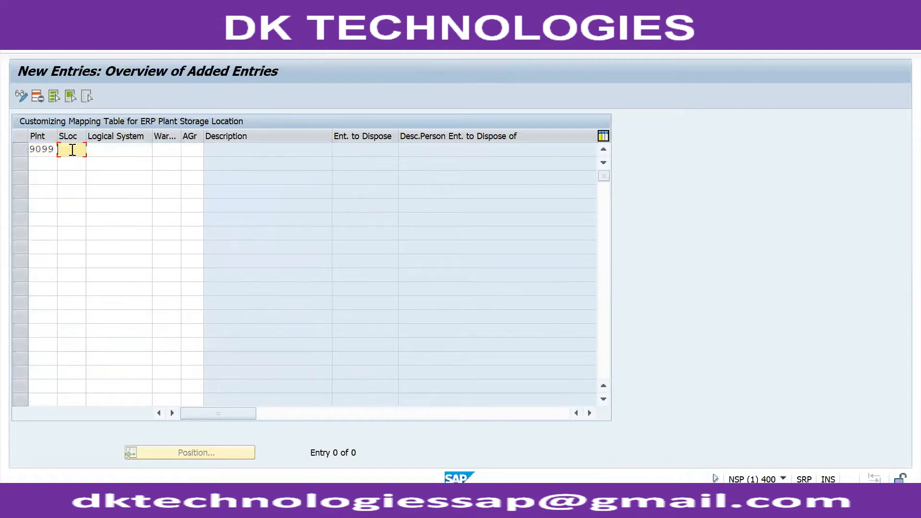
click(89, 161)
click(105, 150)
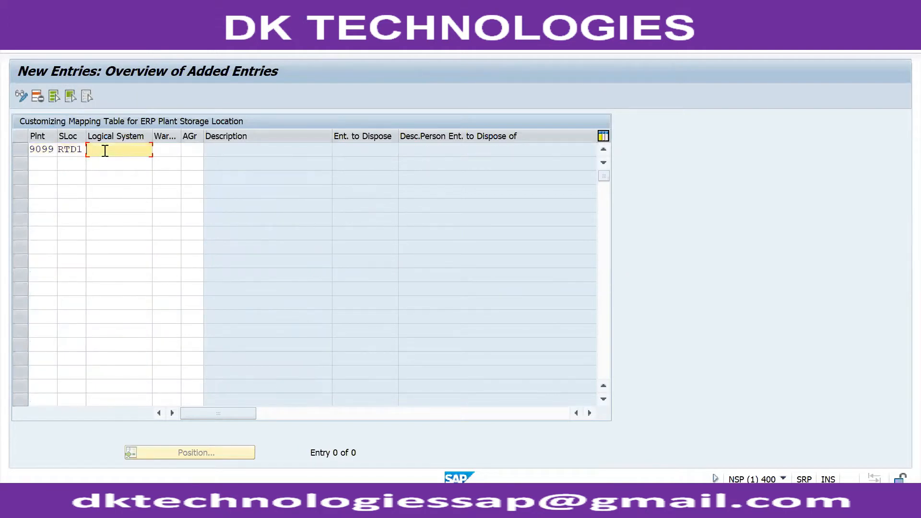
click(144, 161)
click(159, 152)
click(166, 161)
click(200, 152)
click(211, 152)
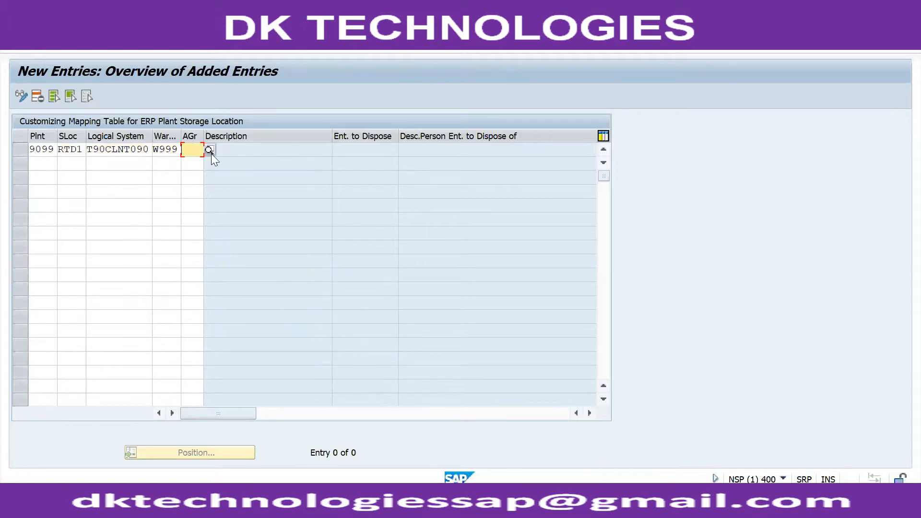
key(Return)
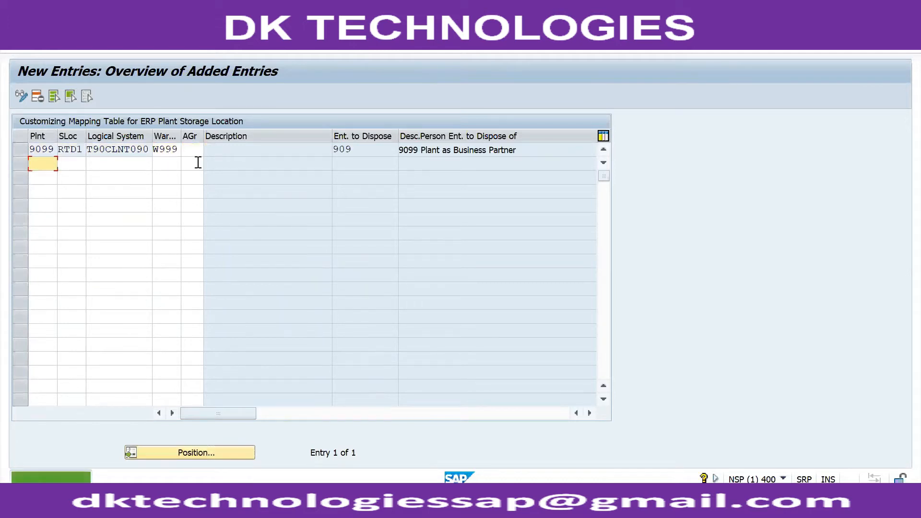
click(190, 150)
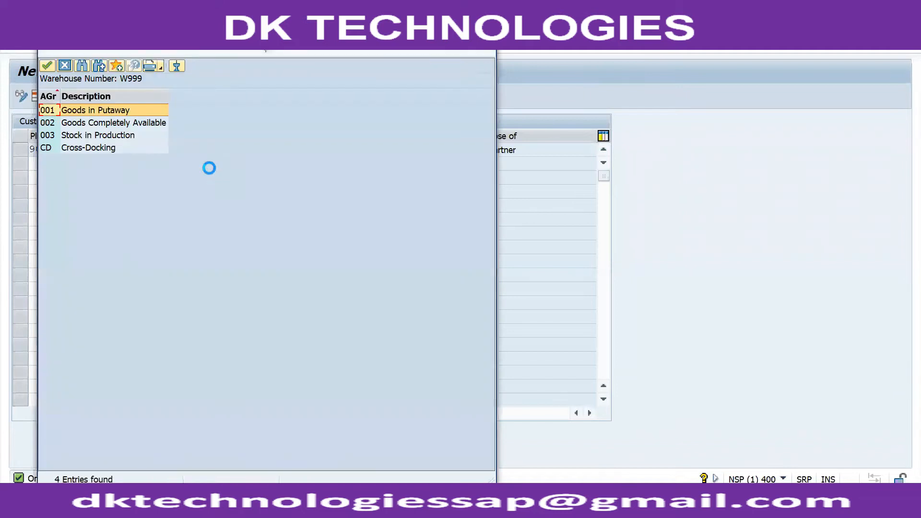
double_click(65, 106)
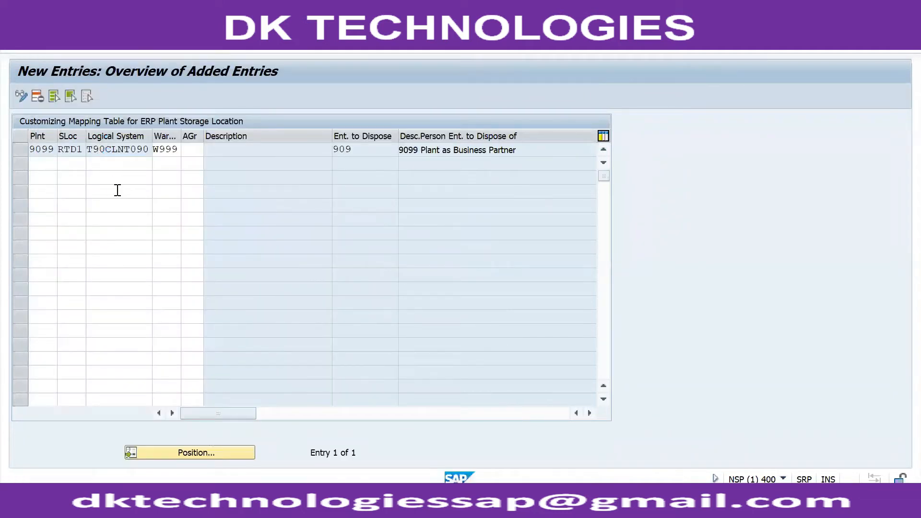
- In the Copy Warehouse Number Customizing session, review the source warehouses 0001 and 0033 in the value list and choose 0033
click(221, 51)
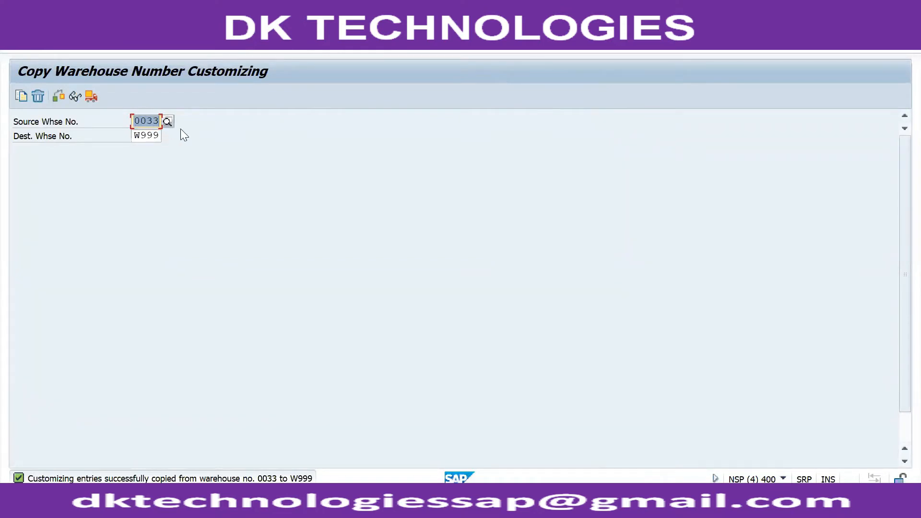
click(167, 122)
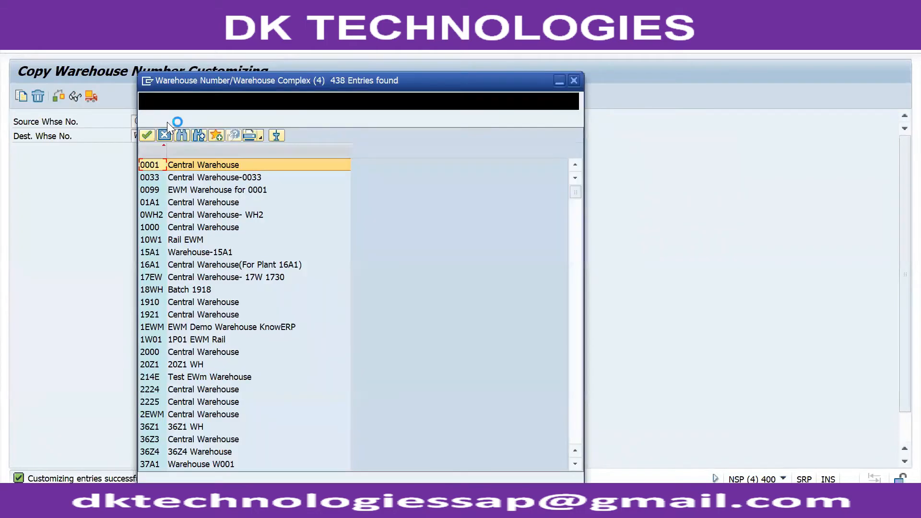
click(163, 177)
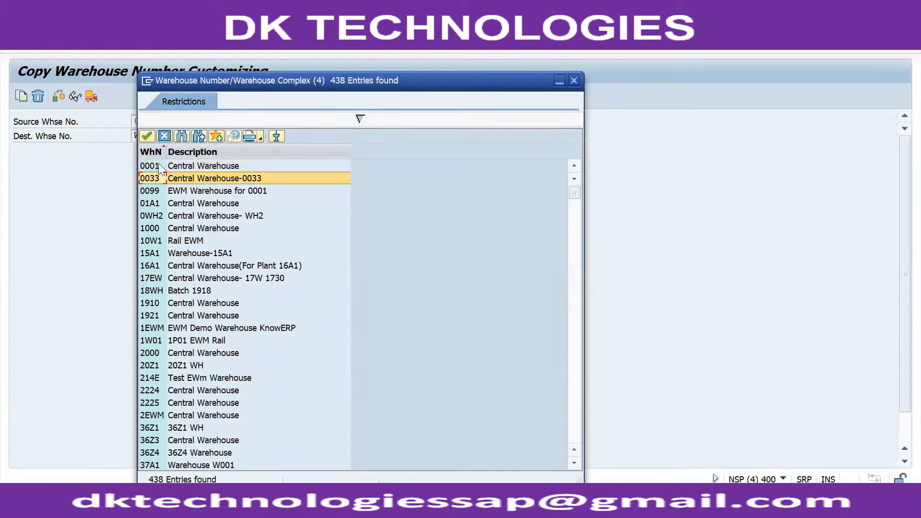
click(159, 165)
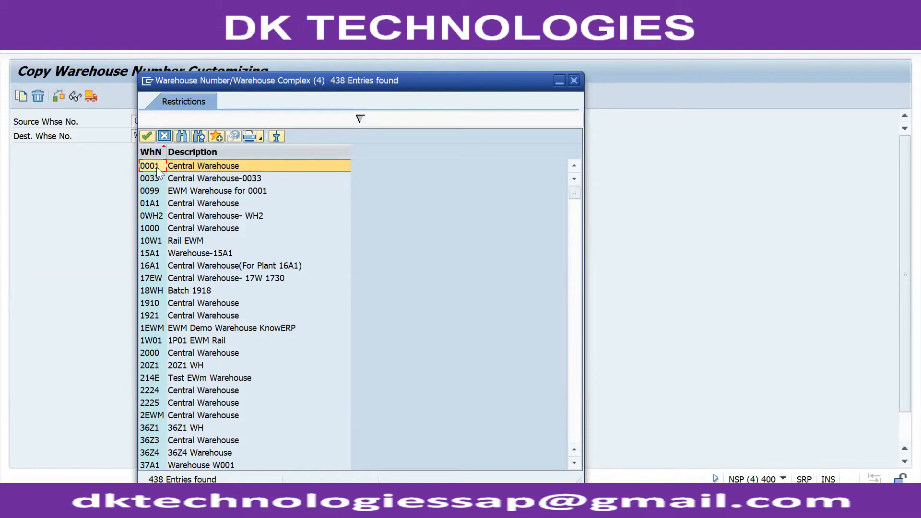
click(158, 179)
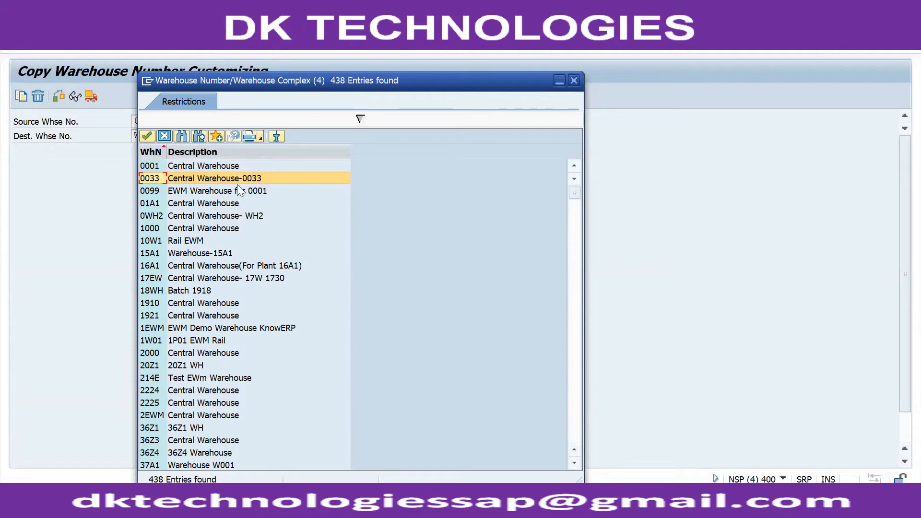
click(147, 136)
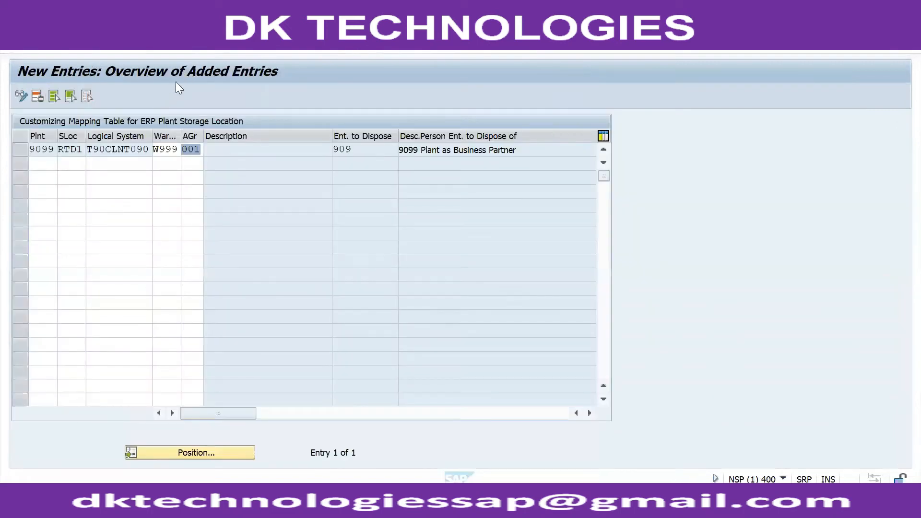
- Leave the new mapping entries without saving the changes and return to the IMG structure
click(199, 47)
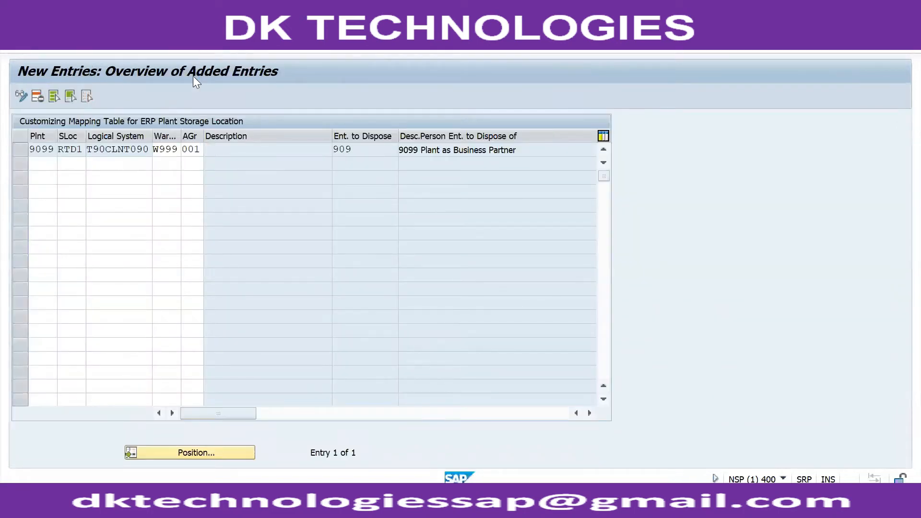
click(204, 45)
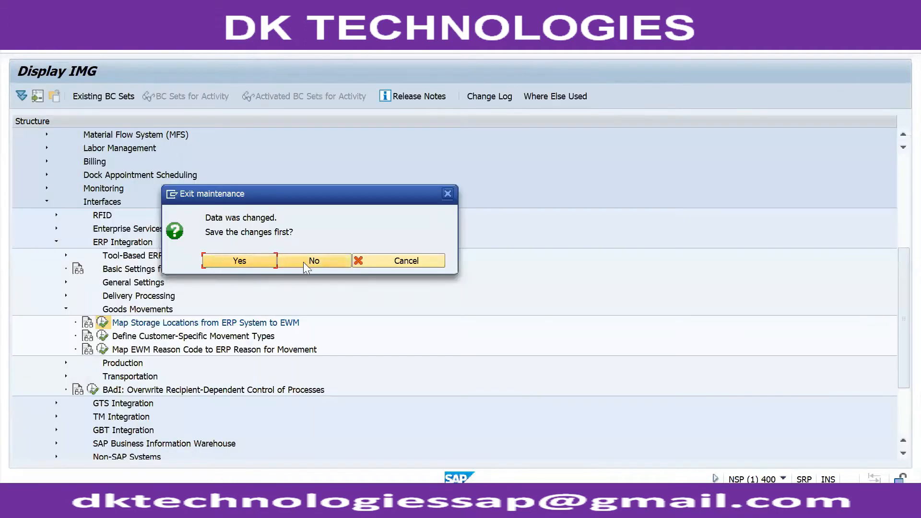
click(209, 259)
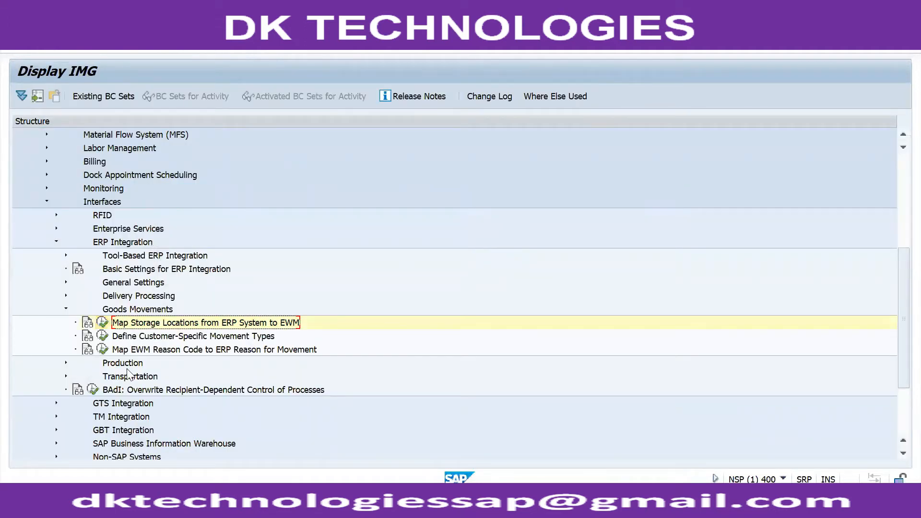
- Reopen Map Storage Locations from ERP System to EWM and enter plant 9099, storage location RTD1, logical system T90CLNT090 and warehouse W999
click(104, 324)
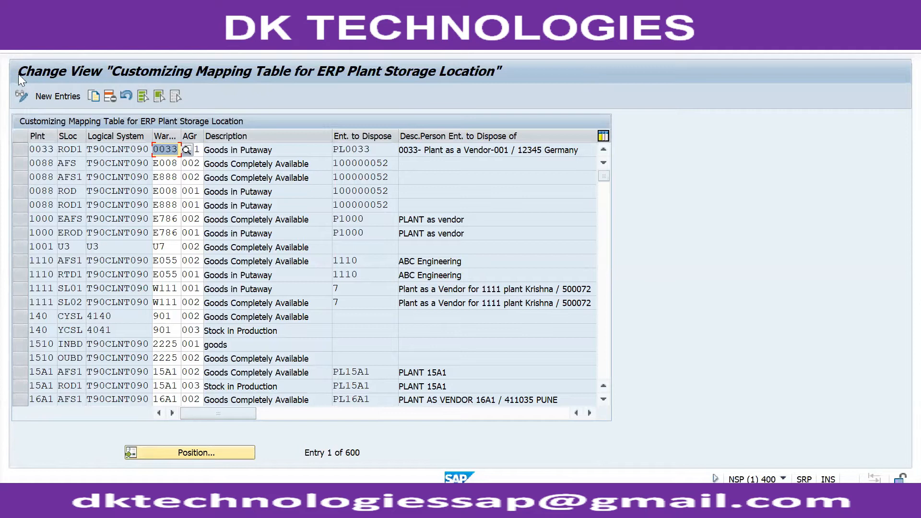
click(61, 97)
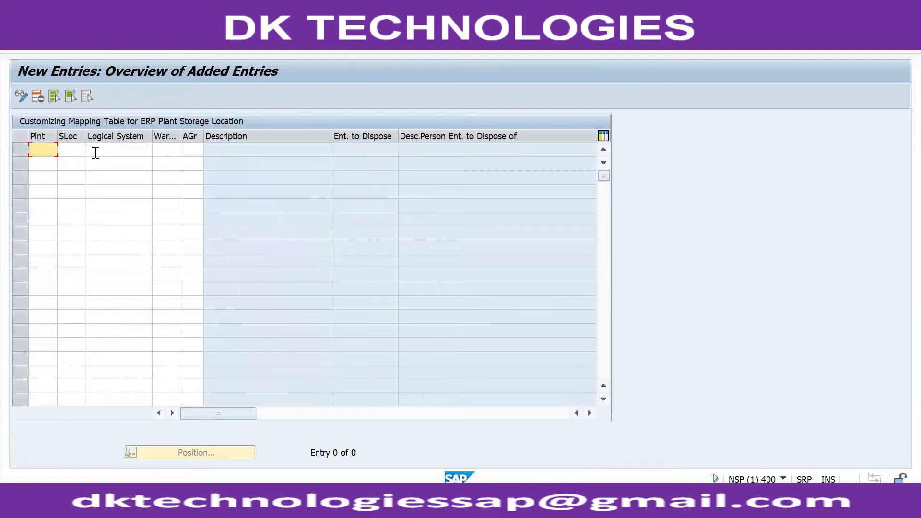
click(43, 165)
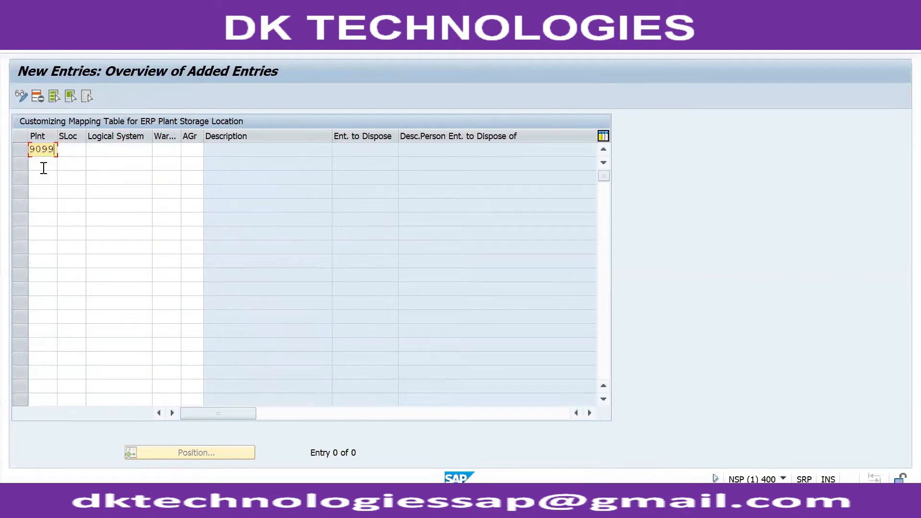
click(73, 150)
click(78, 164)
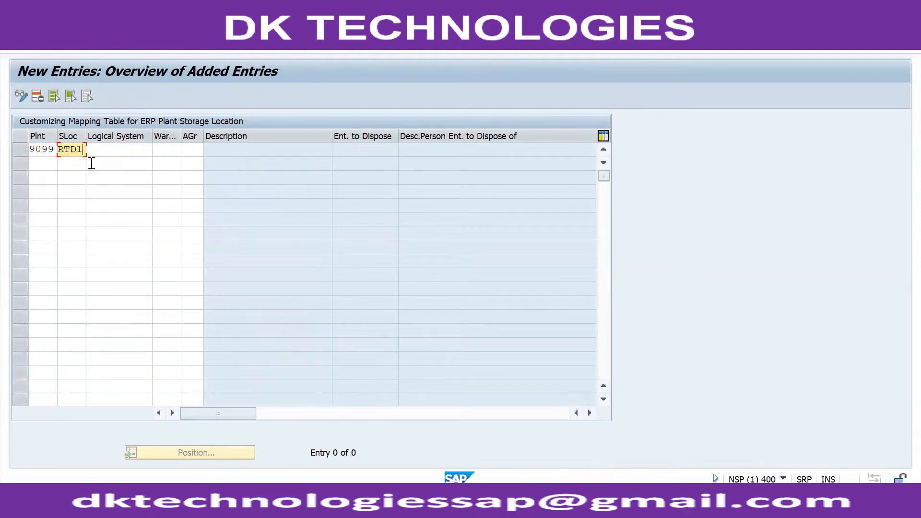
click(107, 150)
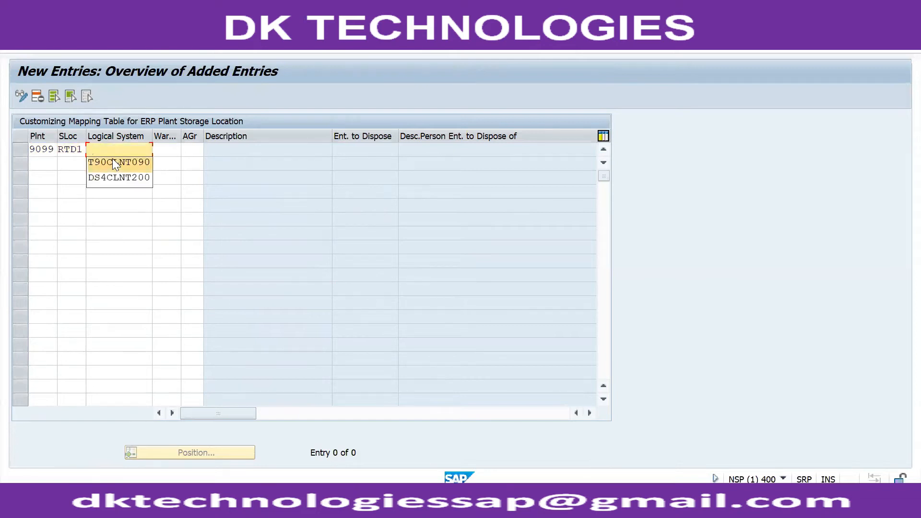
click(113, 162)
click(158, 150)
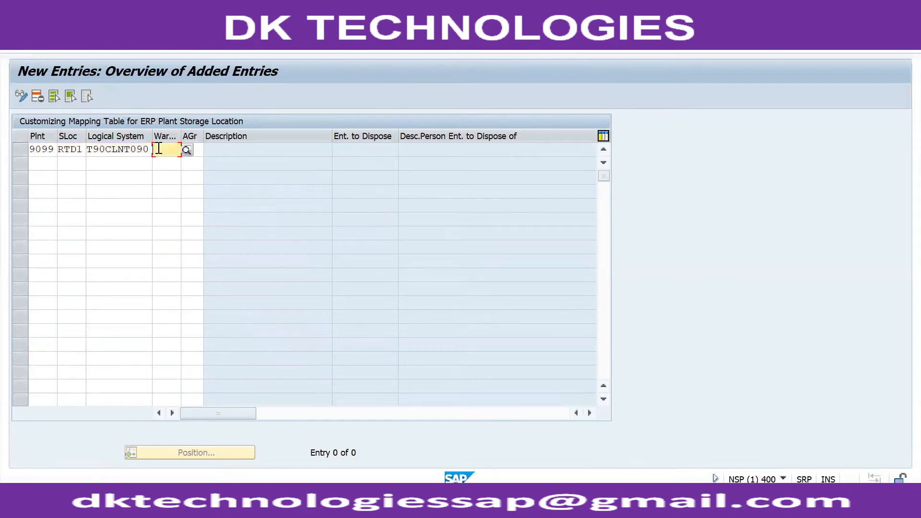
click(165, 162)
- Switch to the EWM class notes in Word to review the warehouse assignment to plant and storage location, and return to SAP
key(alt+Tab)
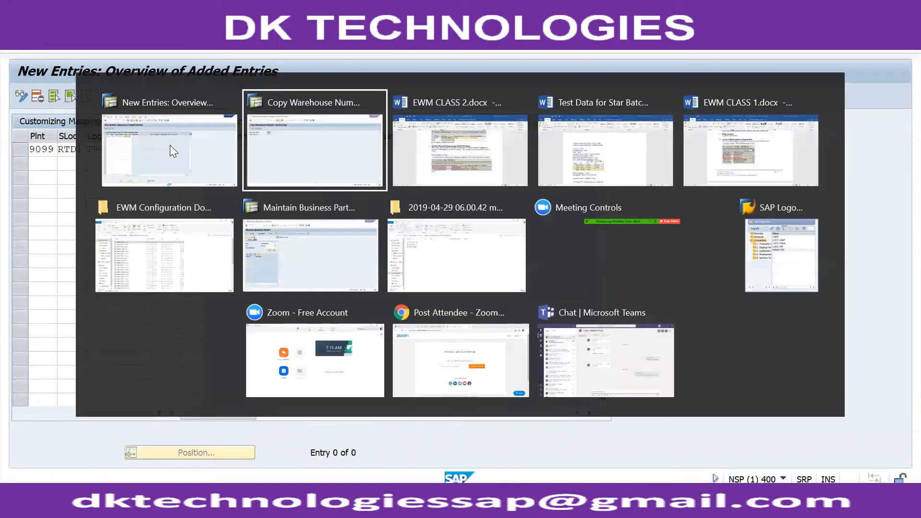
key(alt+Tab)
key(alt+Tab)
key(alt+Tab)
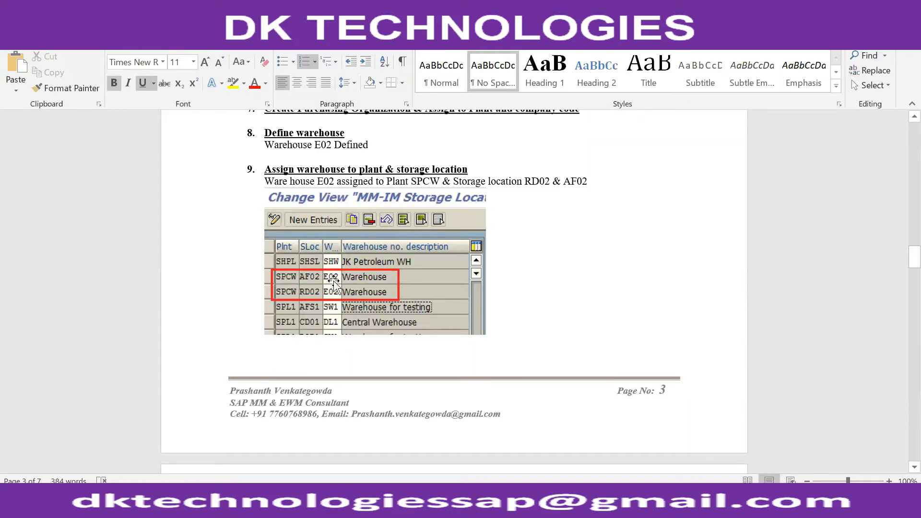
key(alt+Tab)
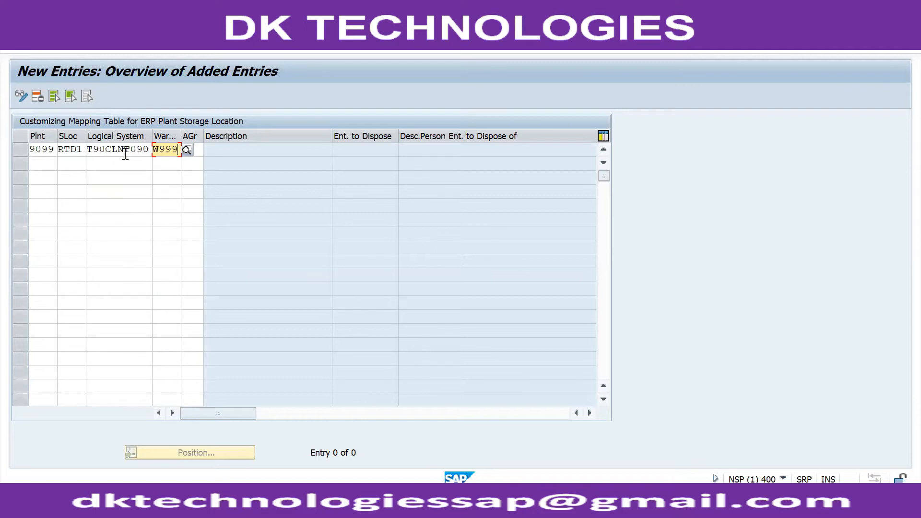
- Validate the new mapping entry and compare its plant with the party entitled to dispose
key(Return)
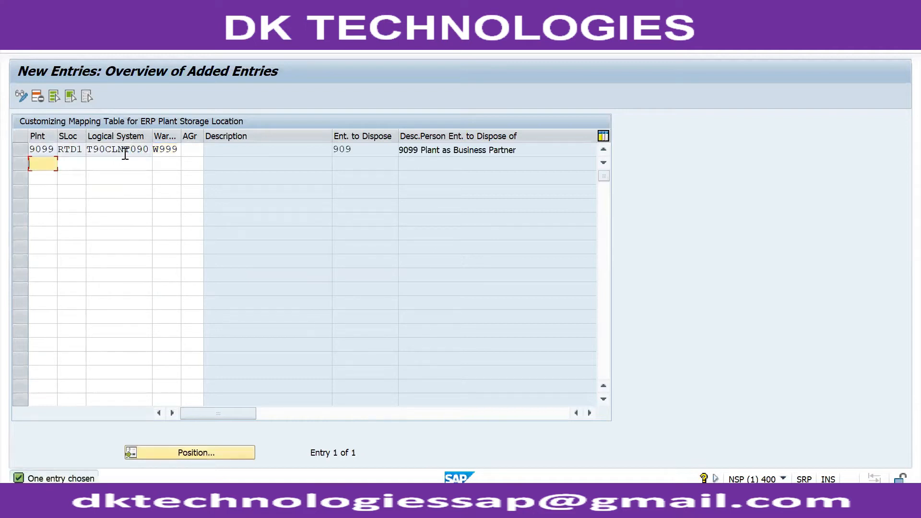
click(345, 155)
double_click(345, 155)
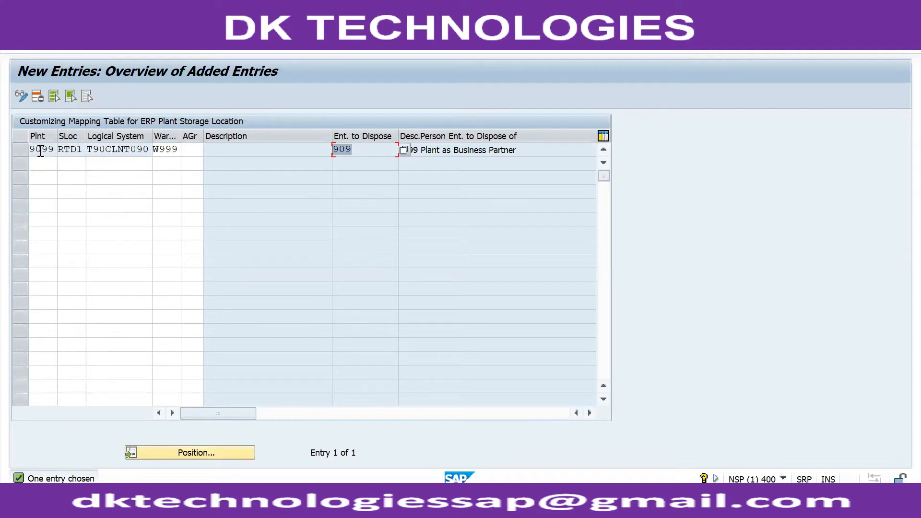
click(30, 151)
drag(30, 153, 57, 157)
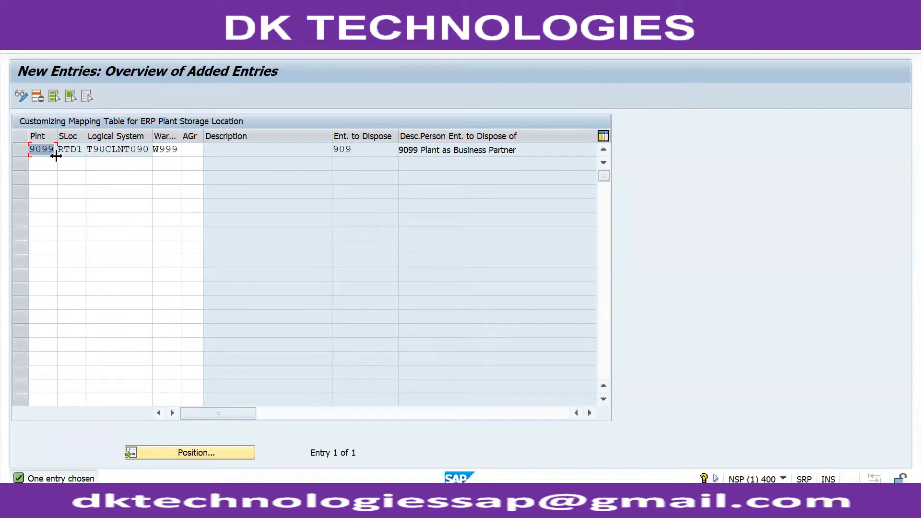
click(358, 152)
drag(359, 151, 325, 154)
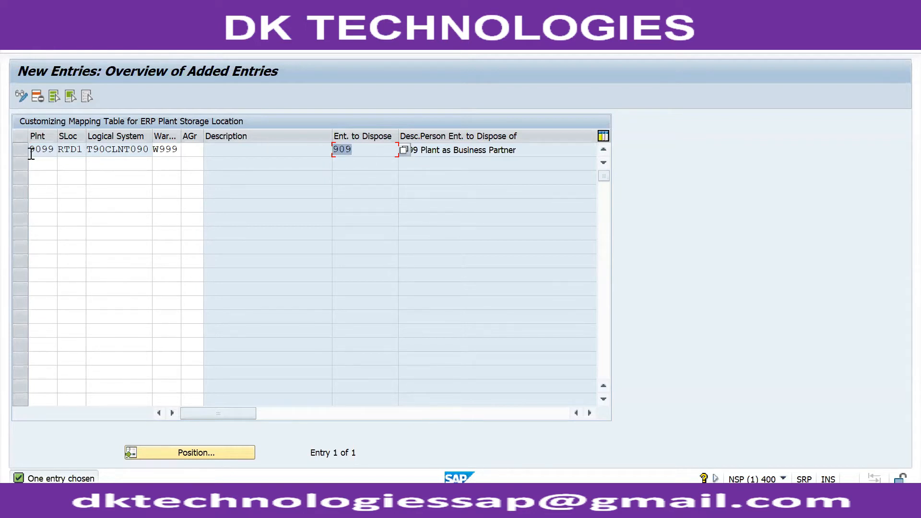
drag(31, 152, 57, 157)
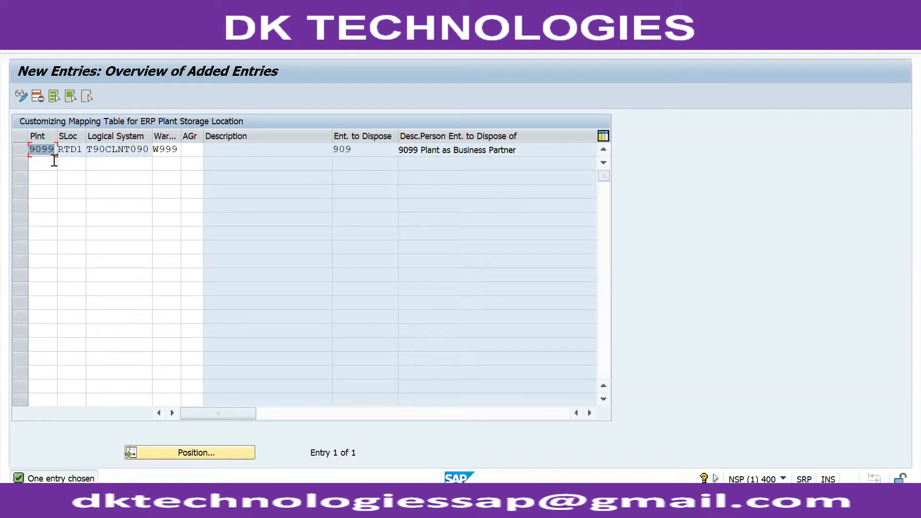
click(360, 151)
double_click(360, 150)
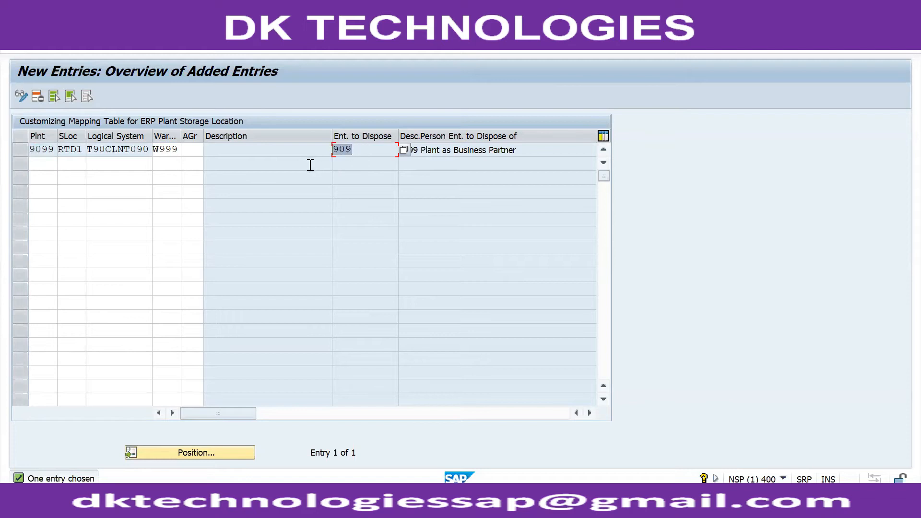
click(30, 148)
drag(30, 149, 57, 153)
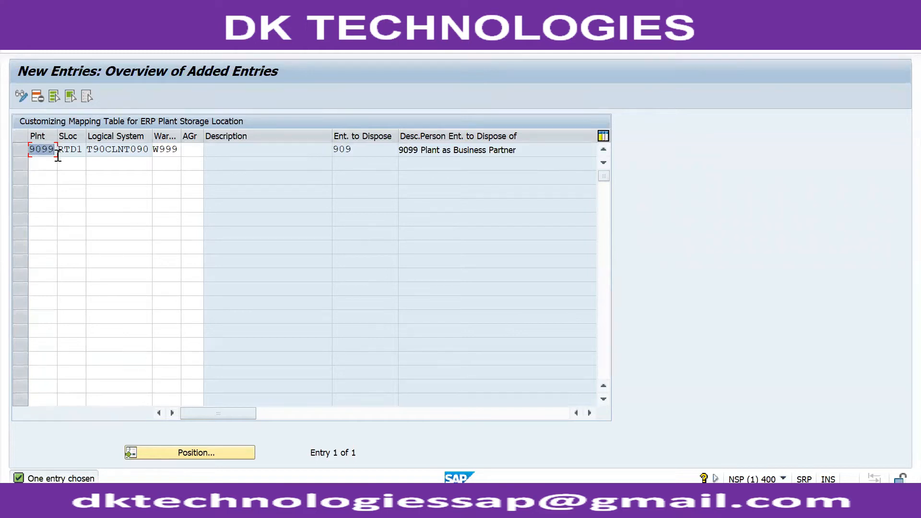
- Assign availability group 001 (Goods in Putaway) to the plant 9099 mapping and save it to the proposed customizing request
drag(361, 151, 310, 159)
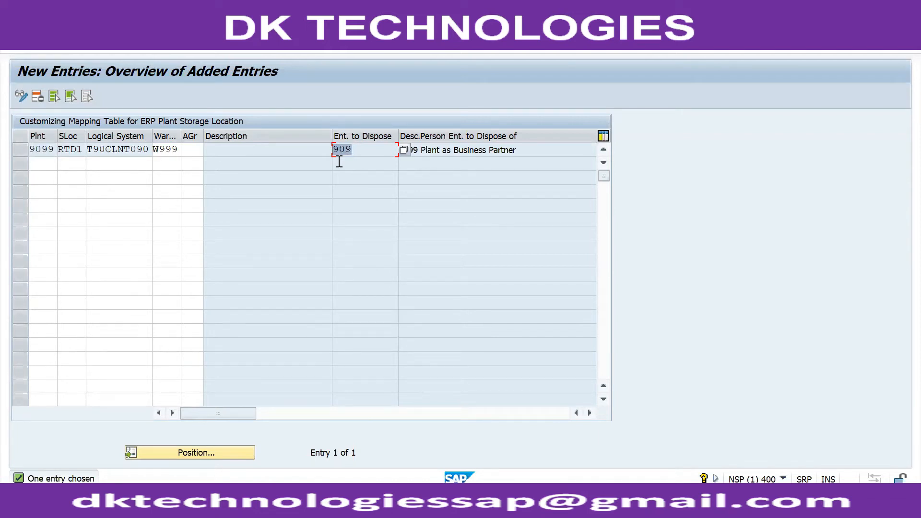
drag(364, 150, 334, 149)
click(191, 150)
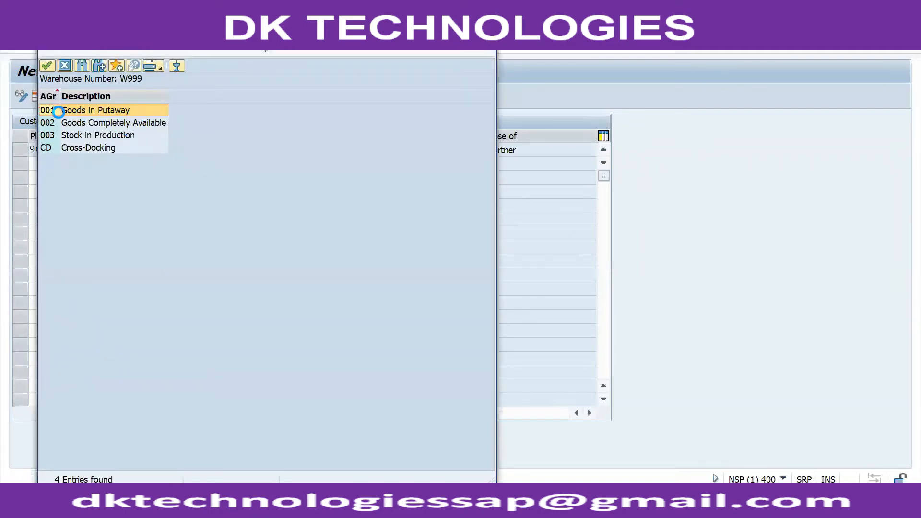
double_click(58, 110)
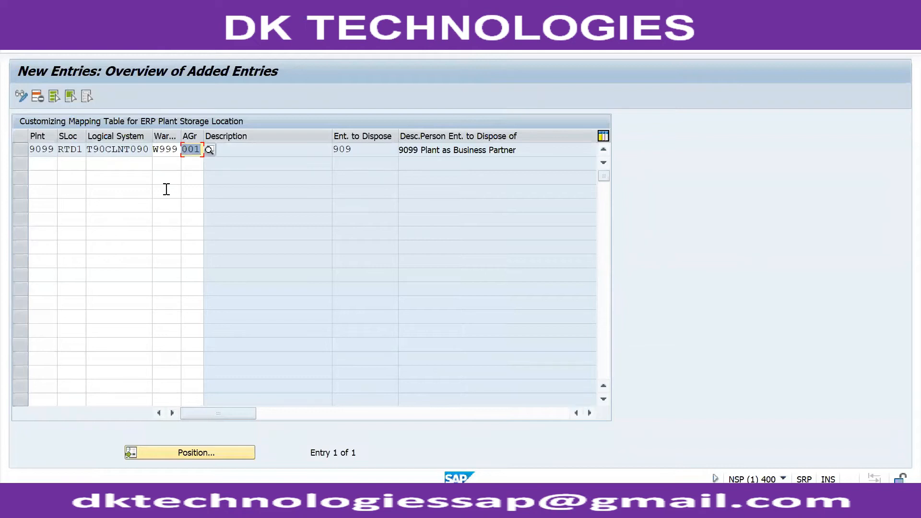
click(177, 50)
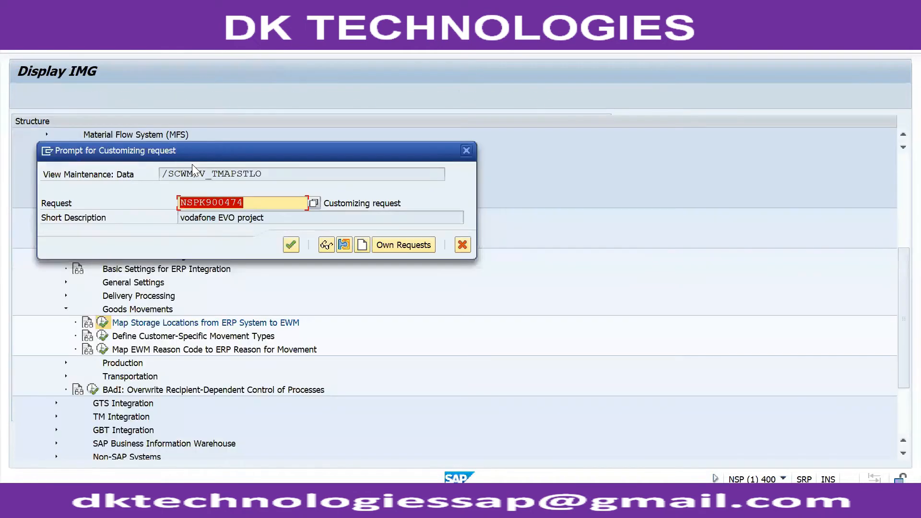
click(290, 245)
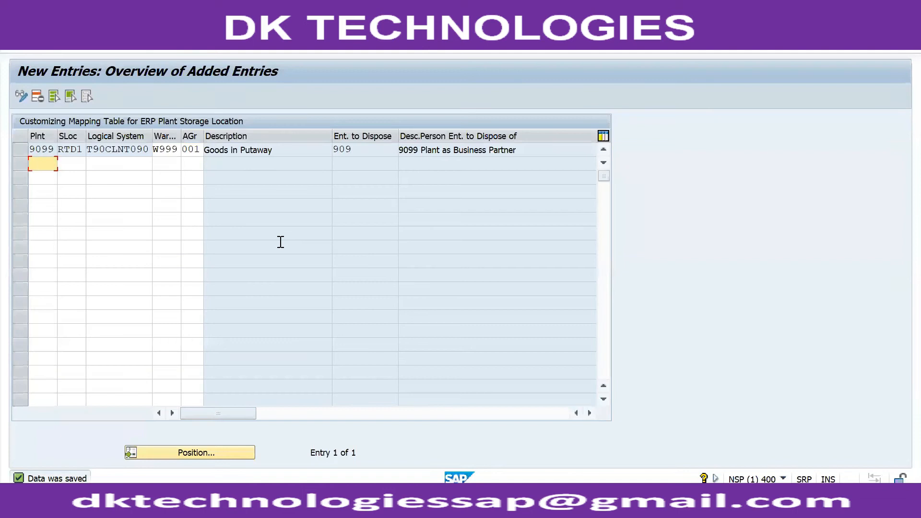
- Switch to SAP Logon and open the ECC INS connection
key(alt+Tab)
key(alt+Tab)
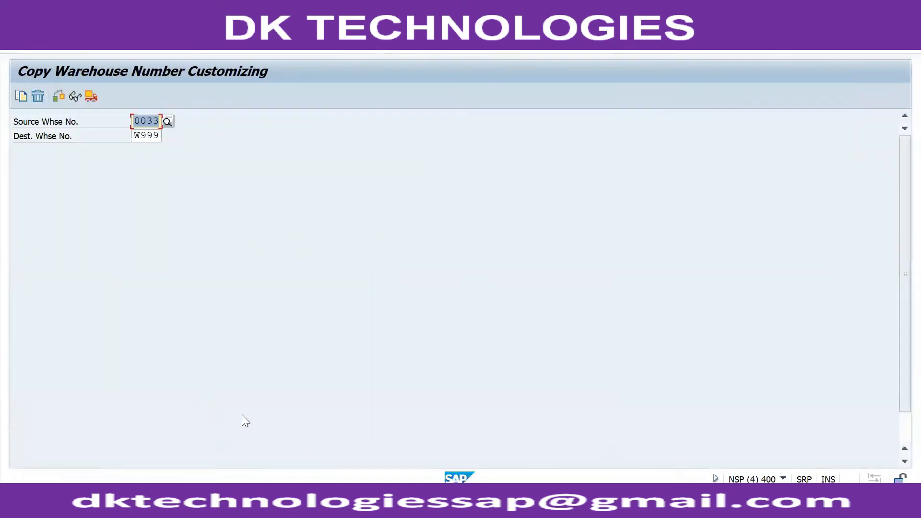
key(alt+Tab)
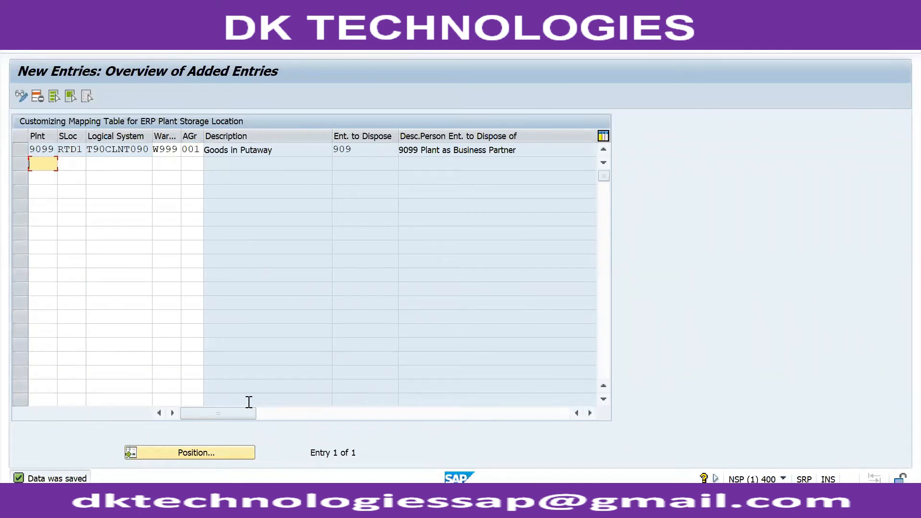
click(588, 504)
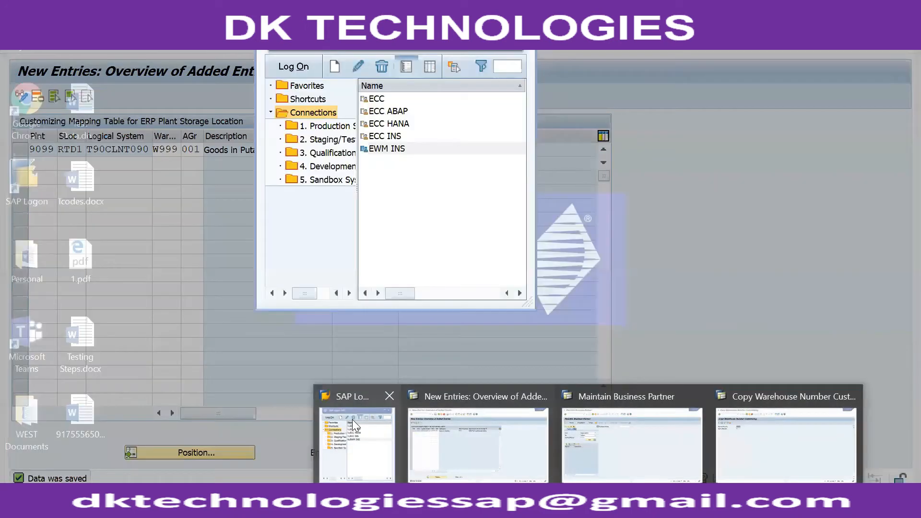
click(352, 419)
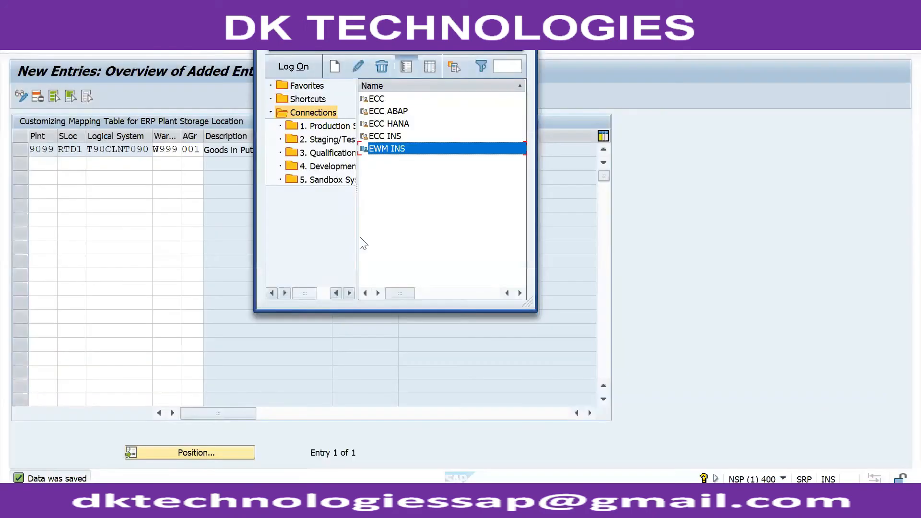
click(382, 136)
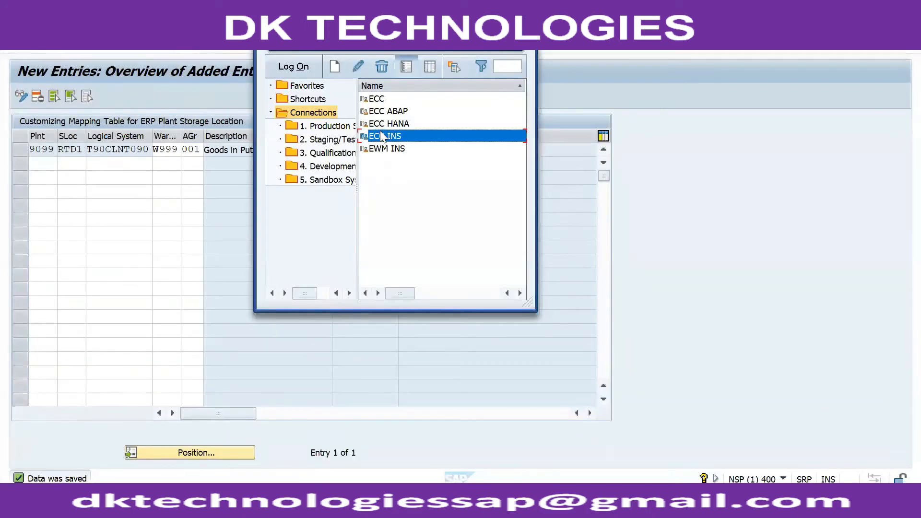
double_click(381, 133)
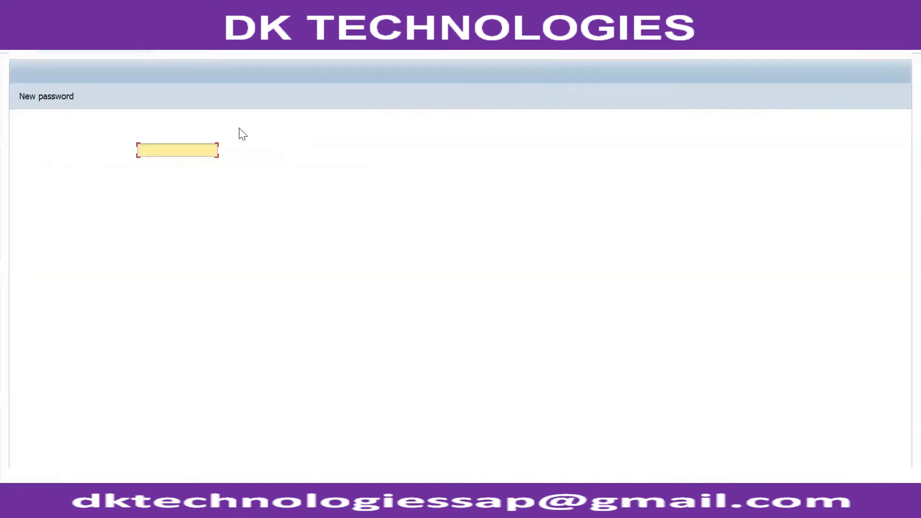
- Log on to client 800 with the user name and account password
click(159, 151)
click(153, 163)
click(143, 164)
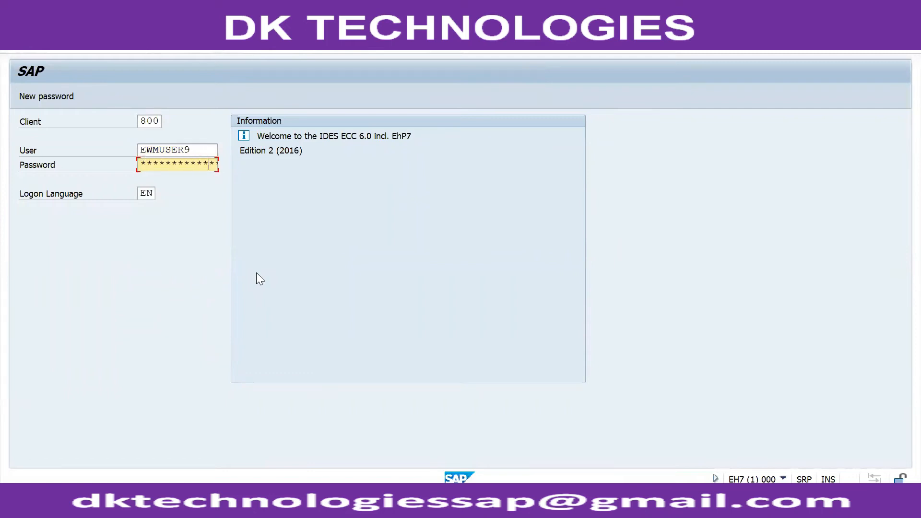
key(Return)
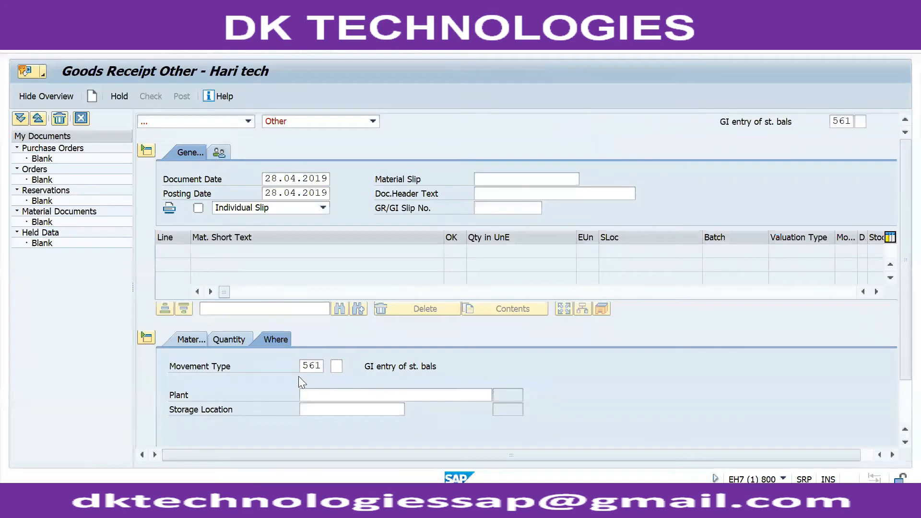
- Review the goods receipt item's quantity and material details, and set the receipt's reference document to Purchase Order
click(227, 340)
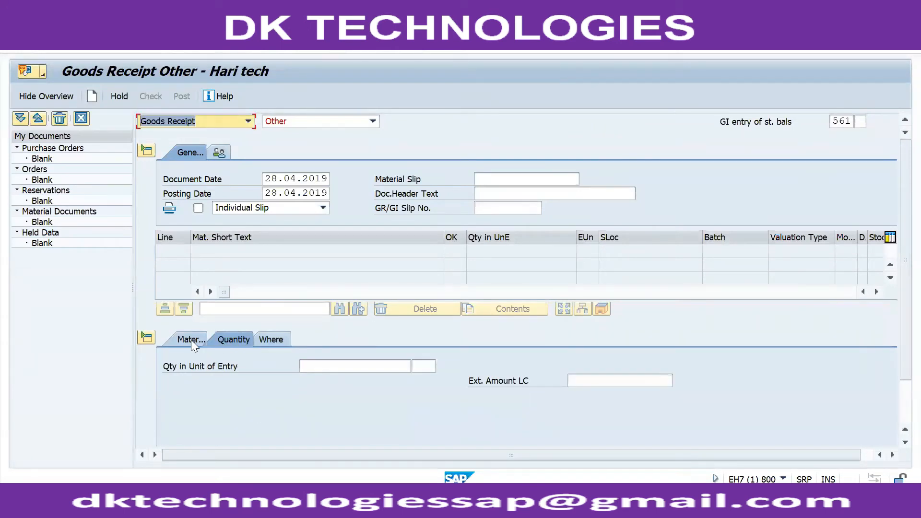
click(191, 339)
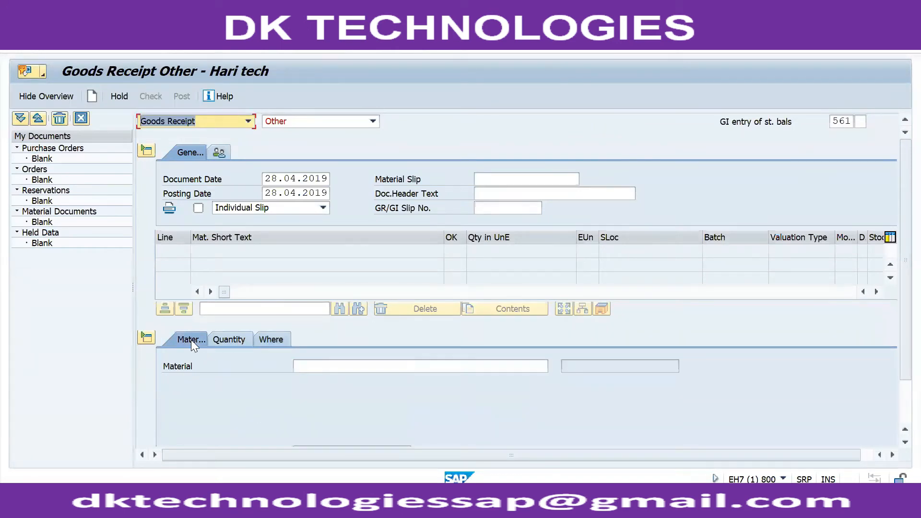
click(216, 121)
click(299, 120)
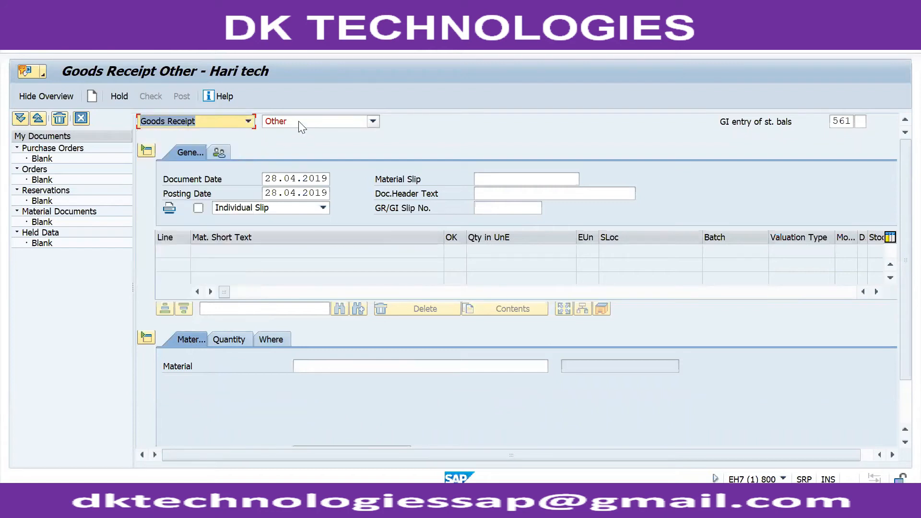
click(298, 121)
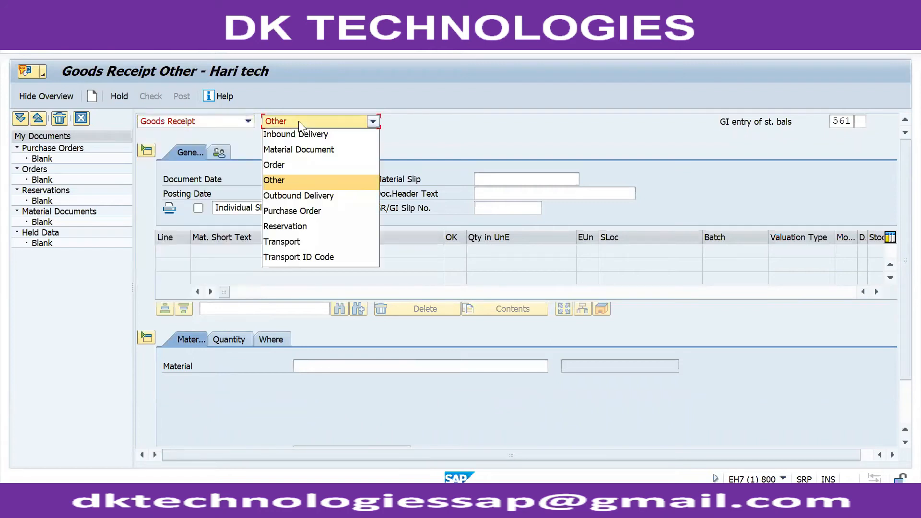
click(291, 211)
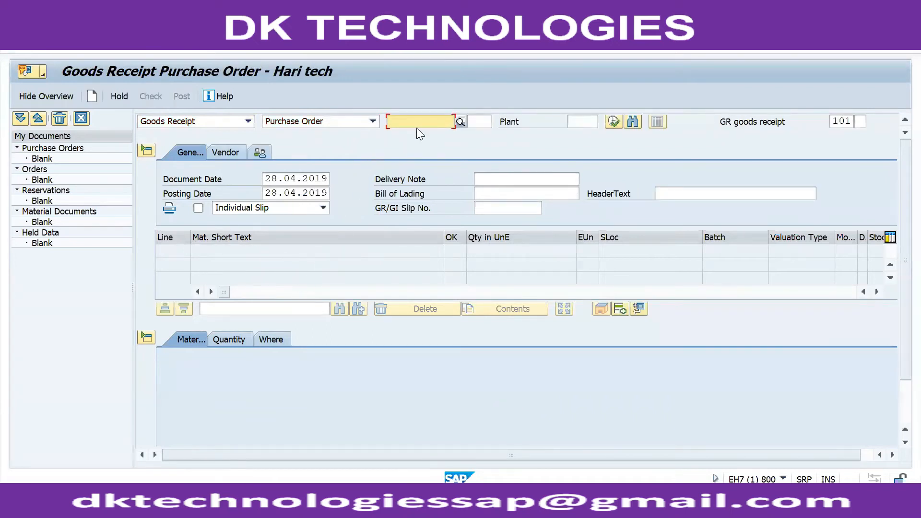
- Try to load item 00020 of the purchase order for goods receipt and open its quantity details
click(436, 125)
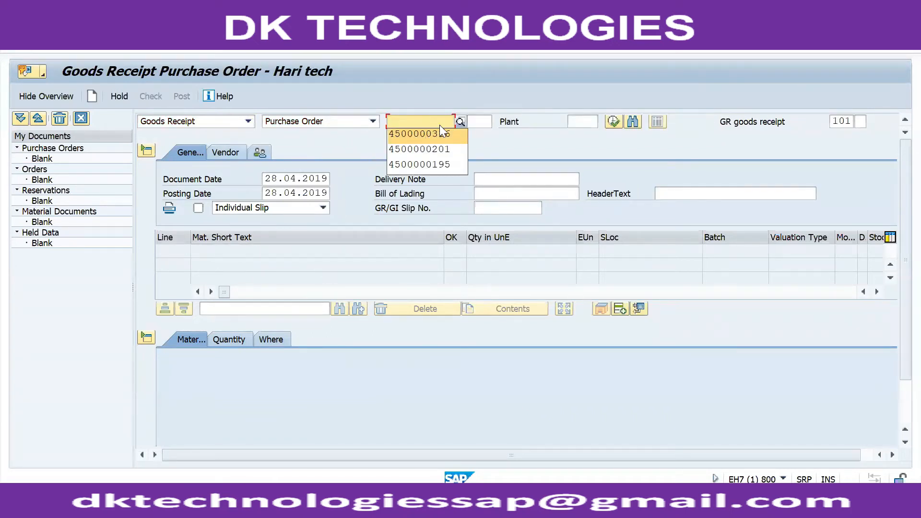
click(460, 123)
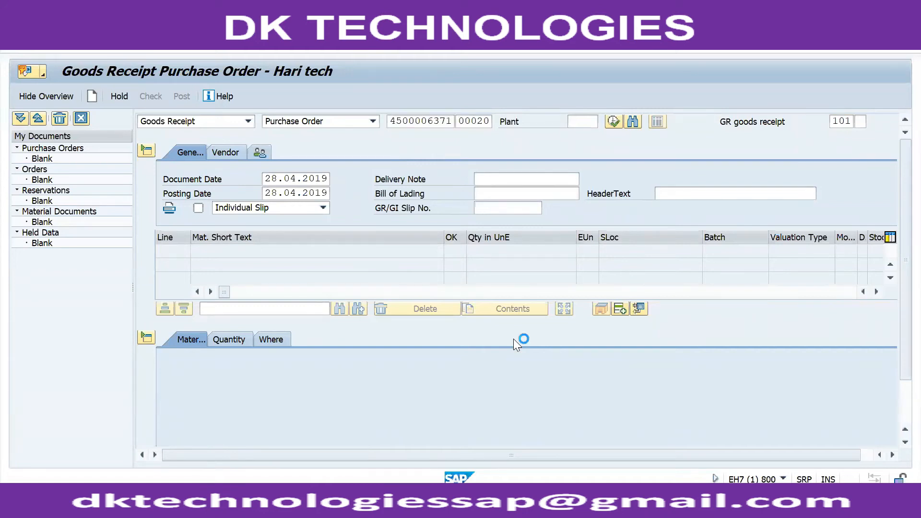
key(Return)
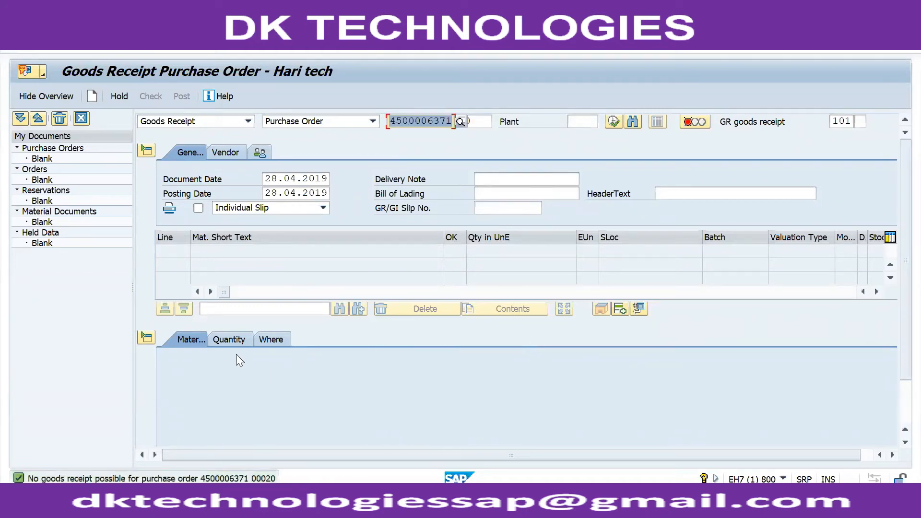
click(230, 341)
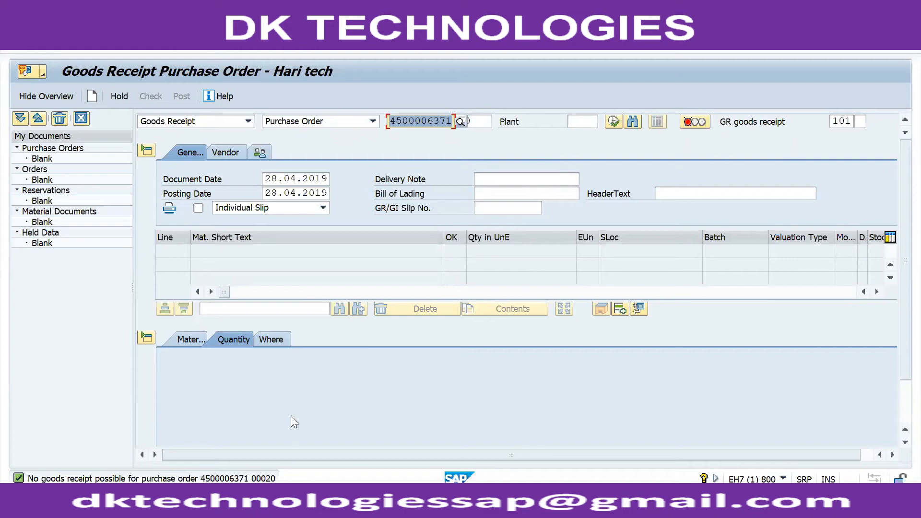
- Return to the EWM storage location mapping entries and examine the availability group of plant 9099
key(alt+Tab)
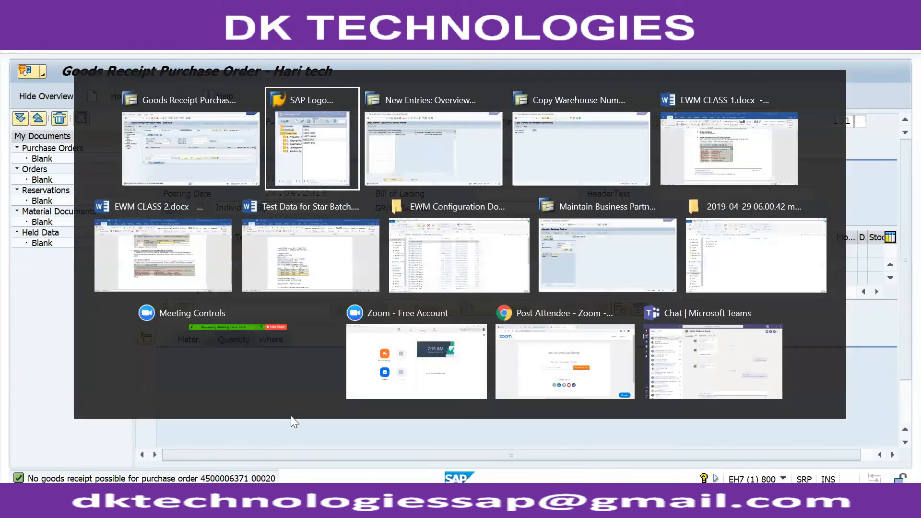
key(alt+Tab)
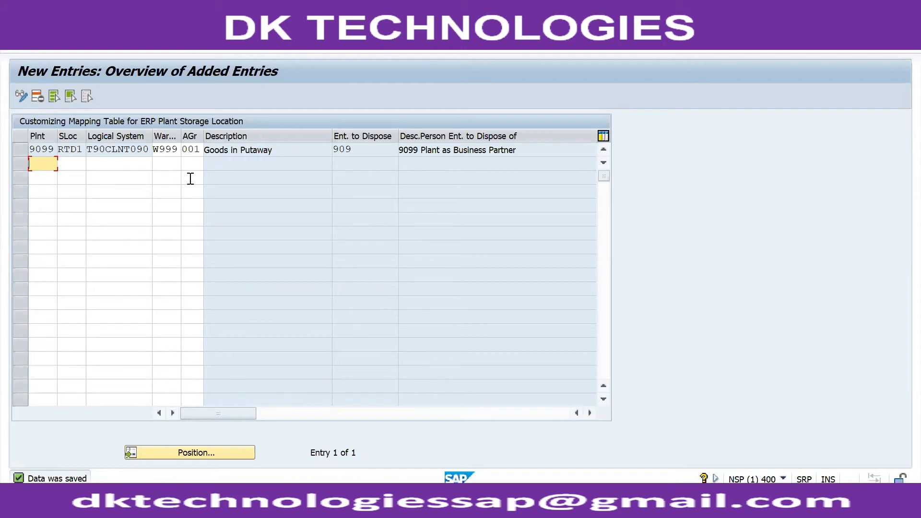
click(198, 152)
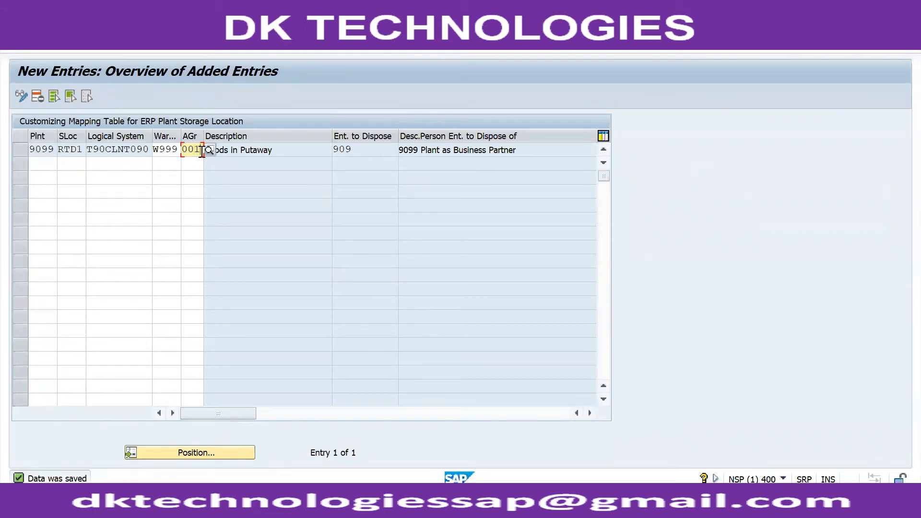
- Switch to the EWM Configuration Documents folder in File Explorer
key(alt+Tab)
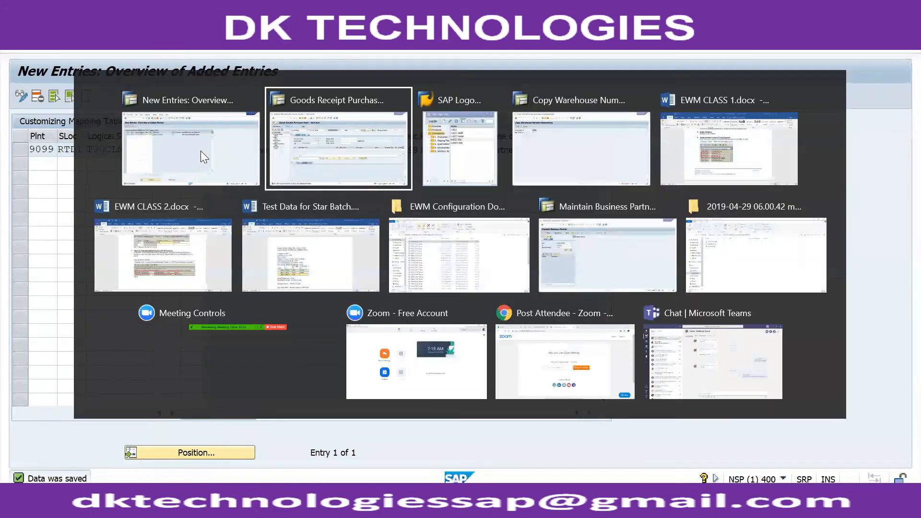
key(alt+Tab)
key(alt+Tab)
key(alt+Tab)
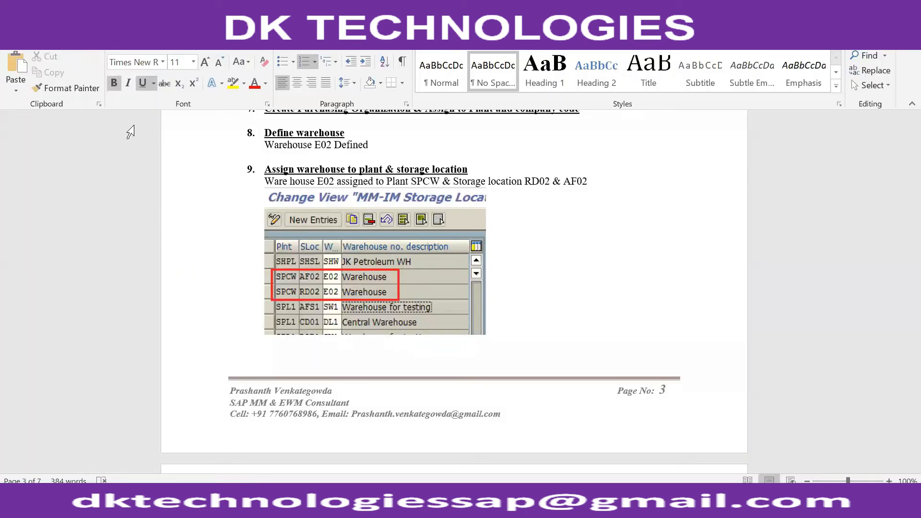
key(alt+Tab)
key(alt+Tab)
key(alt+Tab)
key(alt+Tab)
key(alt+Tab)
key(alt+Tab)
key(alt+Tab)
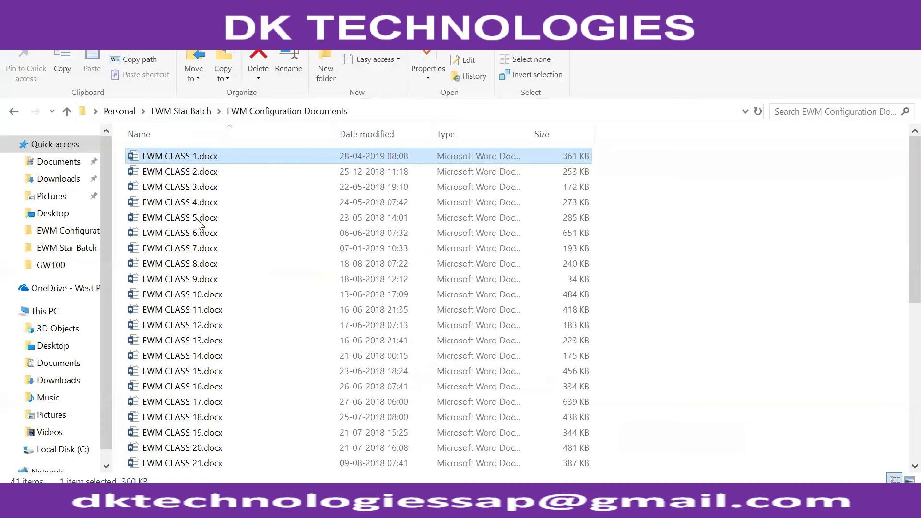
- Open EWM CLASS 5.docx and EWM CLASS 6.docx in turn to check their topics, closing each one
double_click(197, 218)
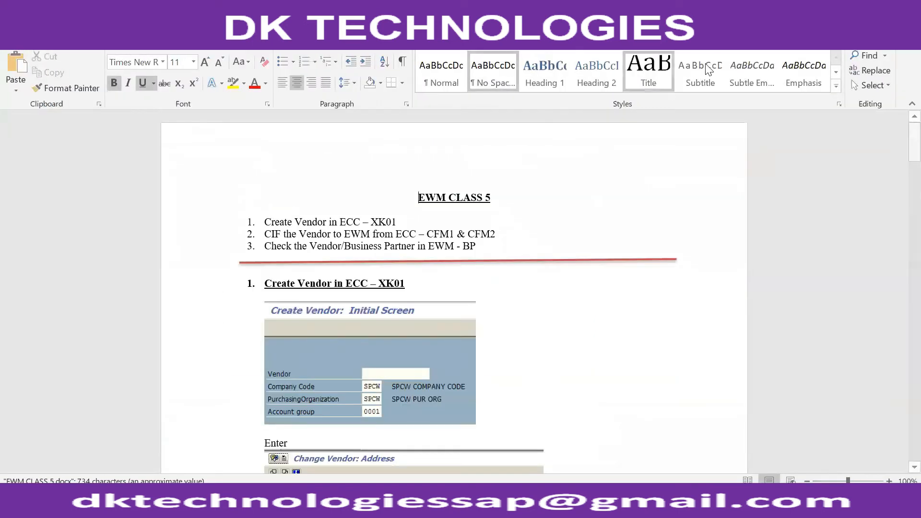
key(alt+F4)
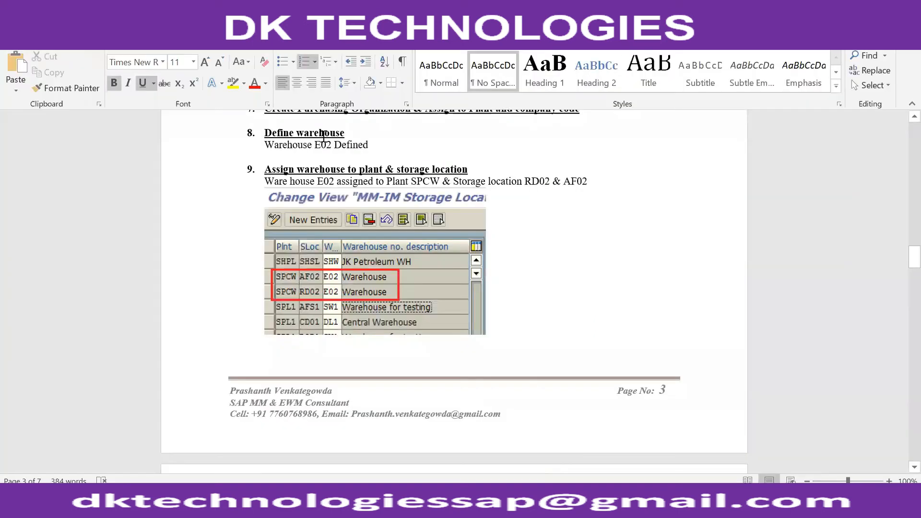
key(alt+Tab)
double_click(196, 233)
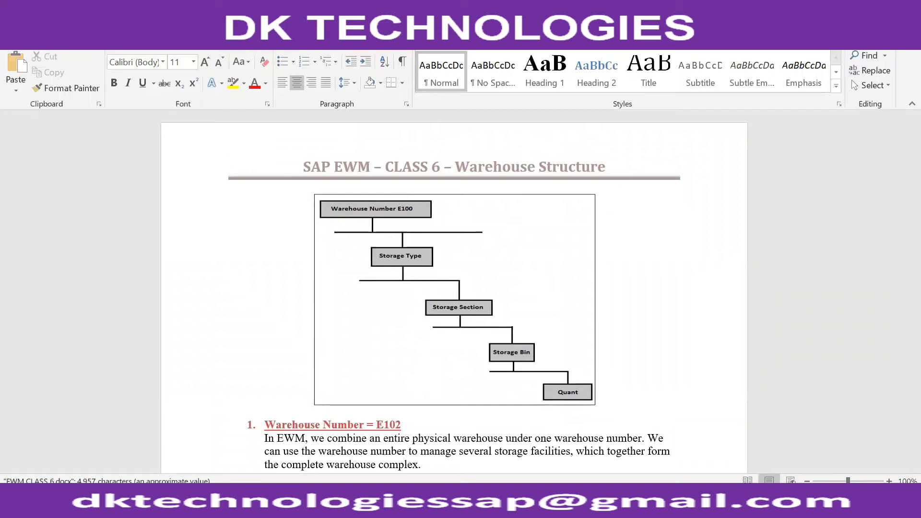
key(alt+F4)
- Check EWM CLASS 7.docx and EWM CLASS 4.docx in the same way and return to the documents folder
key(alt+Tab)
click(192, 249)
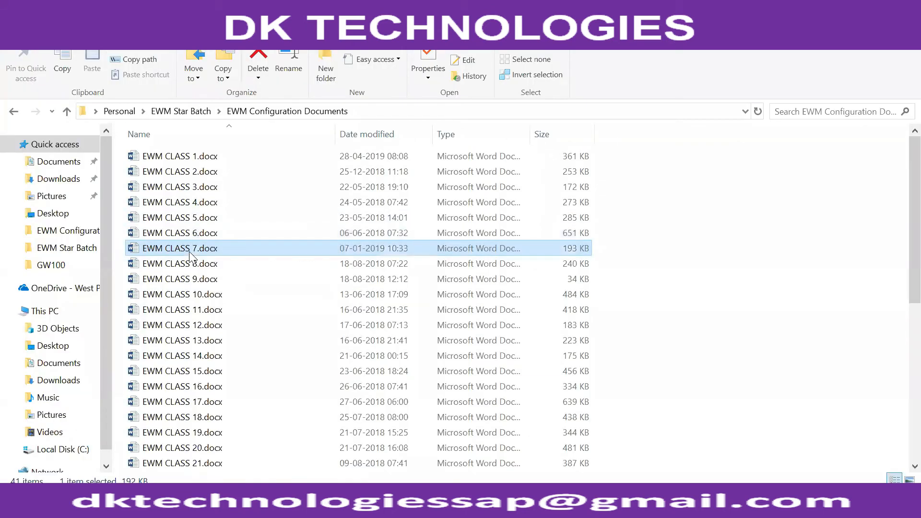
double_click(190, 253)
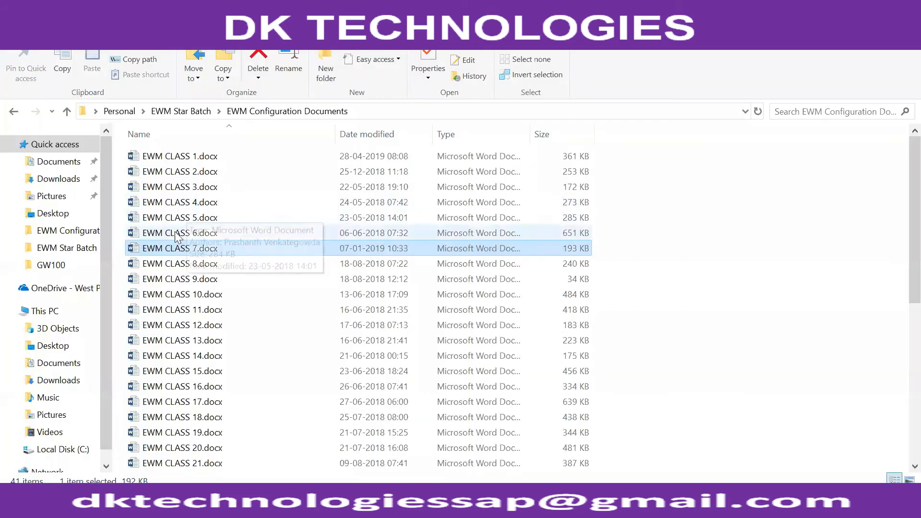
key(alt+Tab)
double_click(187, 204)
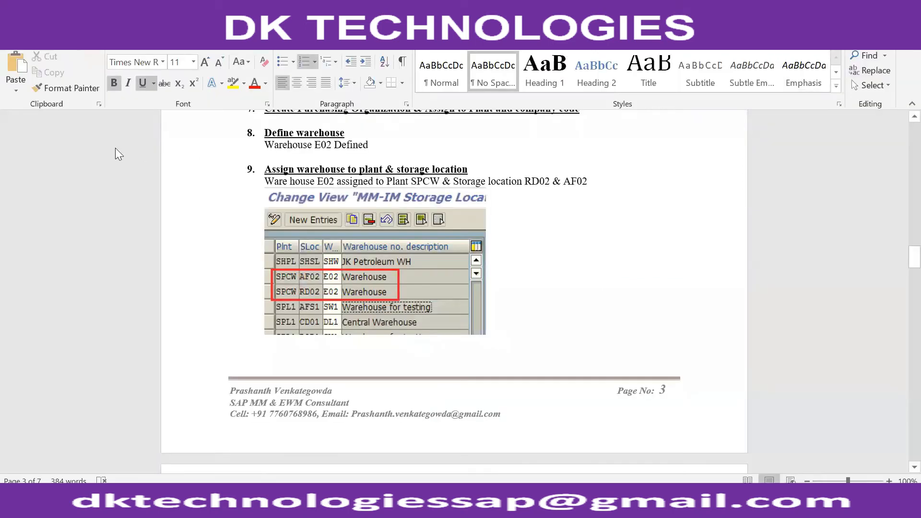
key(alt+Tab)
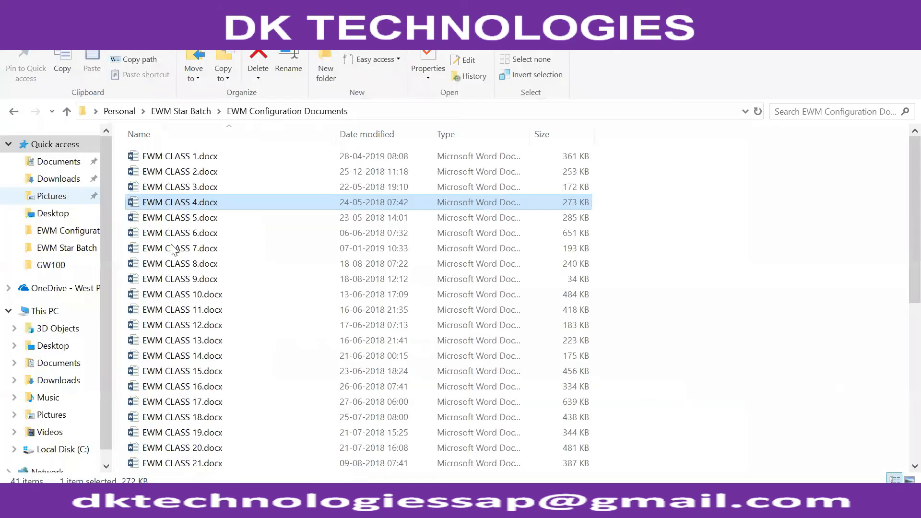
- Check EWM CLASS 10.docx, open EWM CLASS 11.docx and review its availability group and stock type diagram
double_click(183, 267)
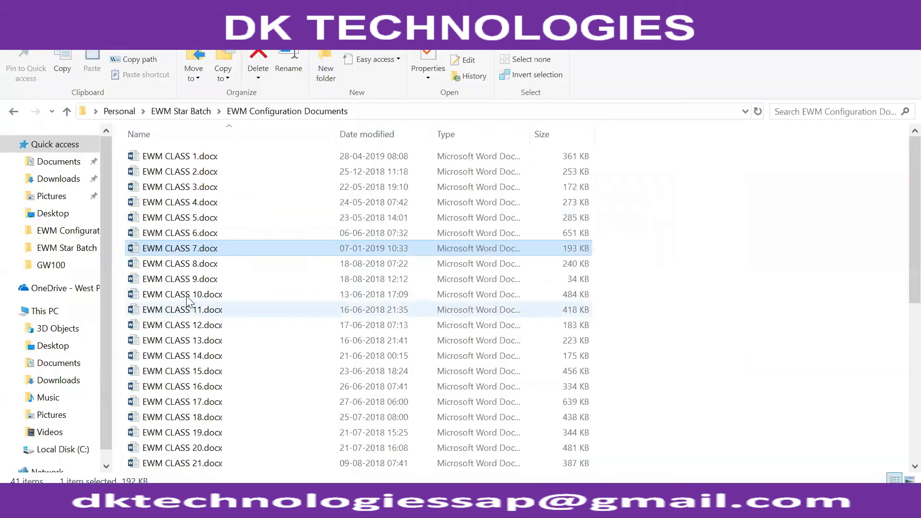
click(190, 290)
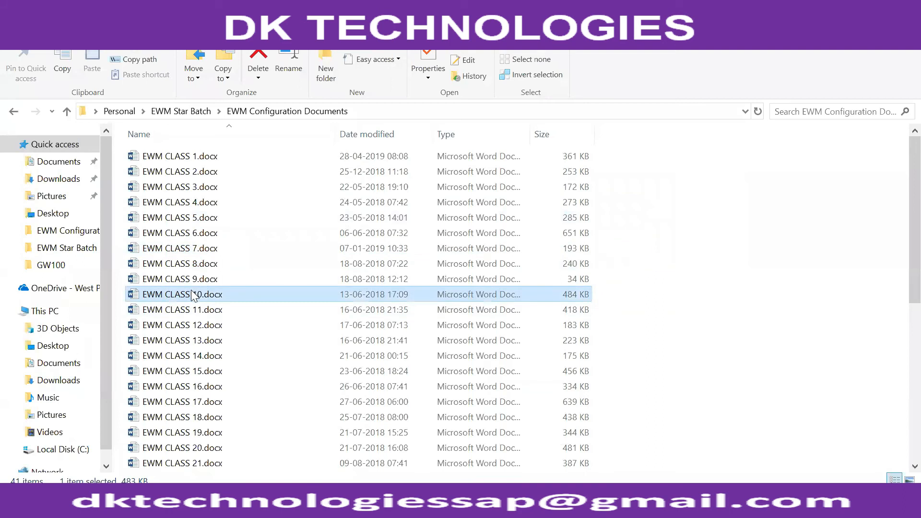
double_click(191, 294)
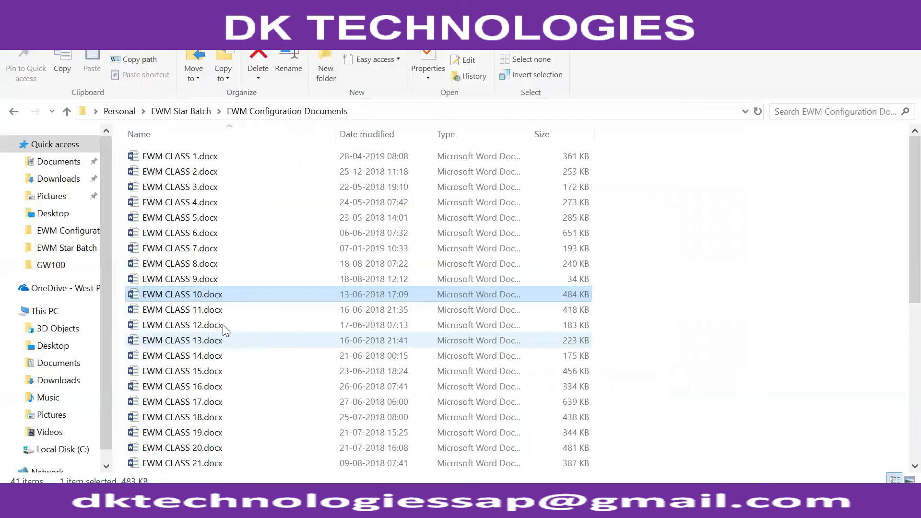
double_click(259, 310)
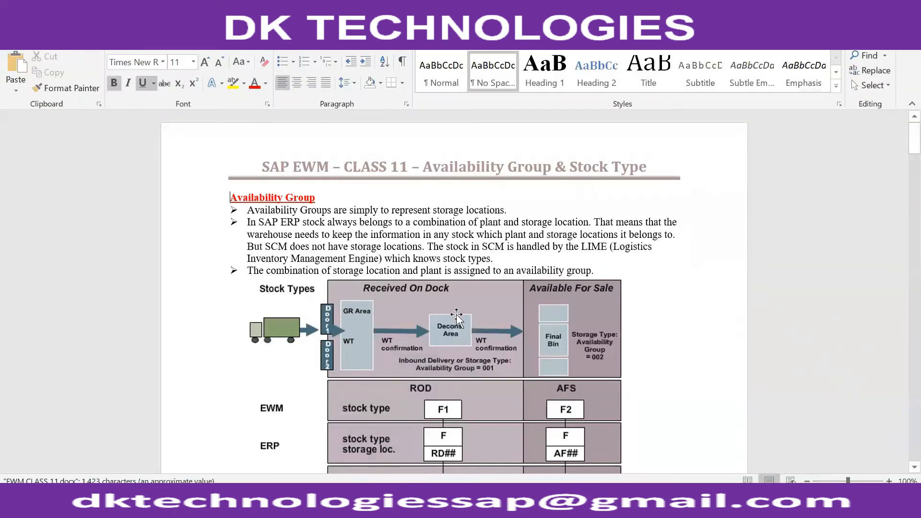
scroll(456, 317, down, 3)
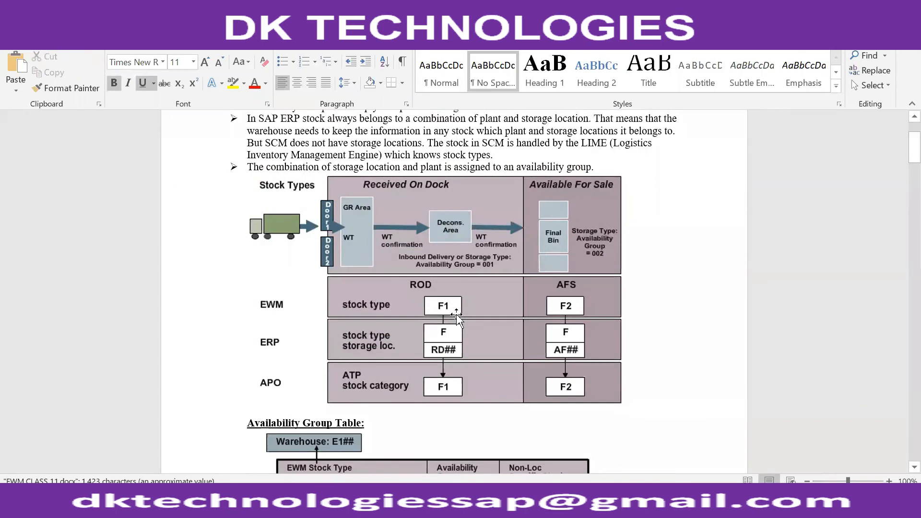
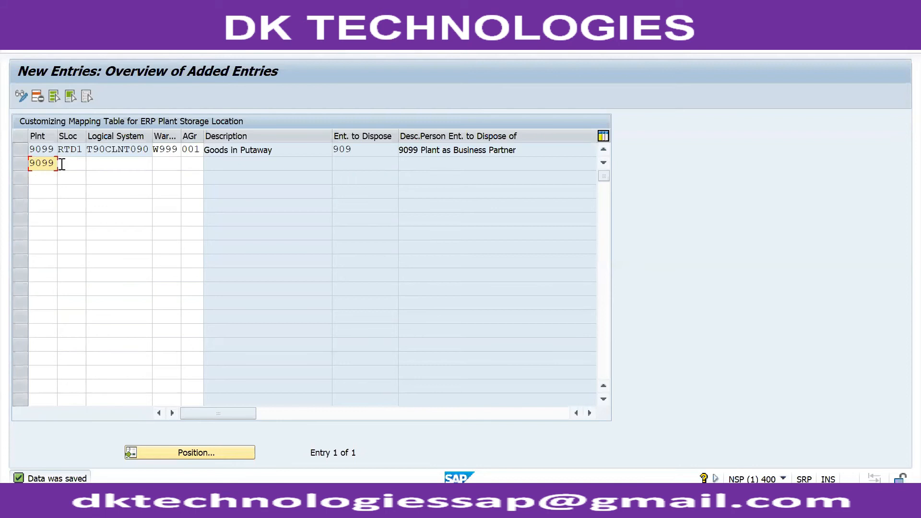
- Fill in the second mapping entry for plant 9099 with storage location AFS1, logical system T90CLNT090, warehouse W999 and availability group 001
text(A)
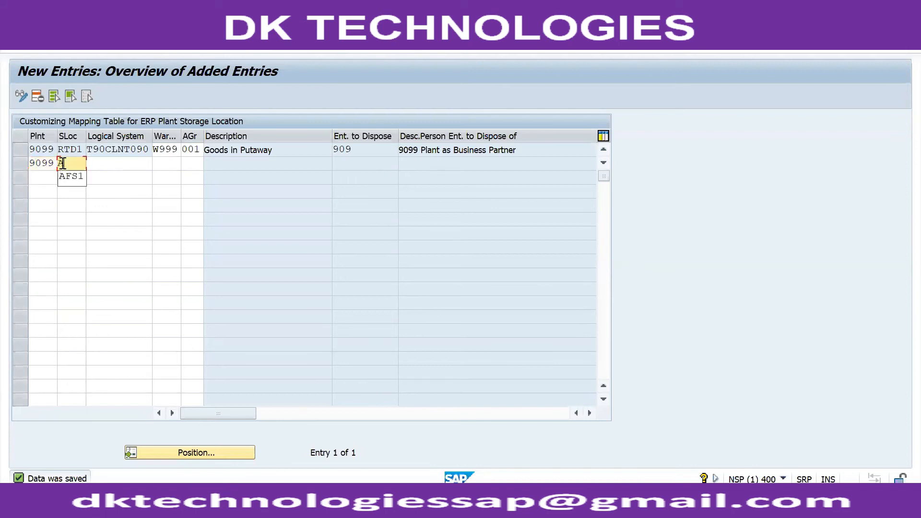
text(FS1)
click(101, 165)
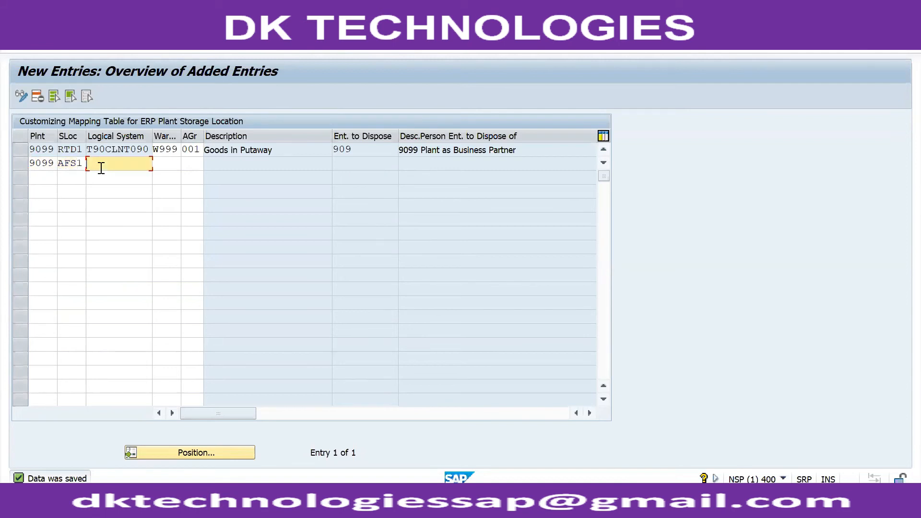
click(108, 176)
click(164, 151)
click(165, 163)
click(169, 175)
click(195, 163)
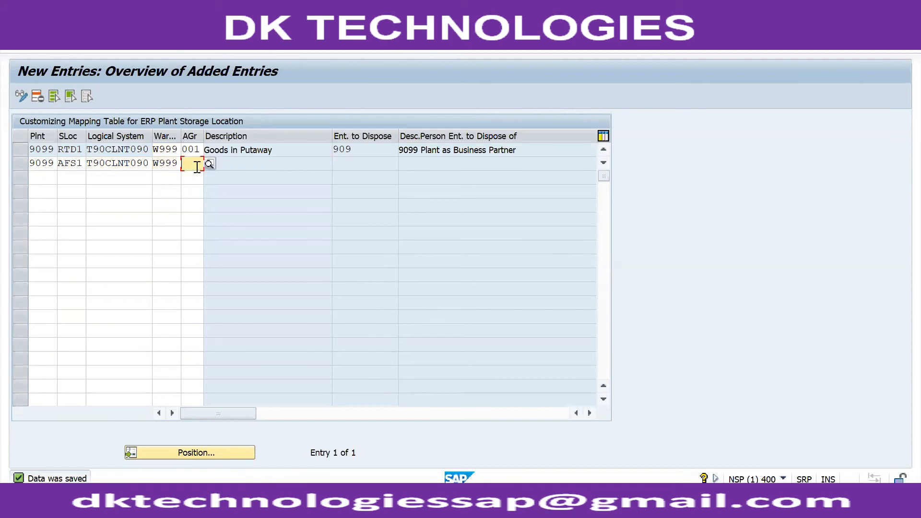
click(195, 184)
key(Return)
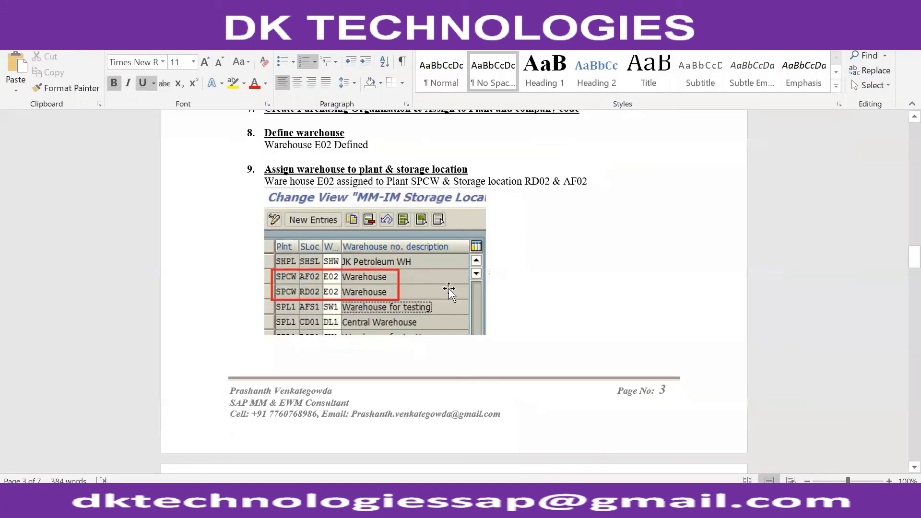
- Switch through the open class notes to EWM CLASS 2.docx and review its example of mapping ECC plant and storage location to the EWM warehouse
key(alt+Tab)
key(alt+Tab)
key(alt+Tab)
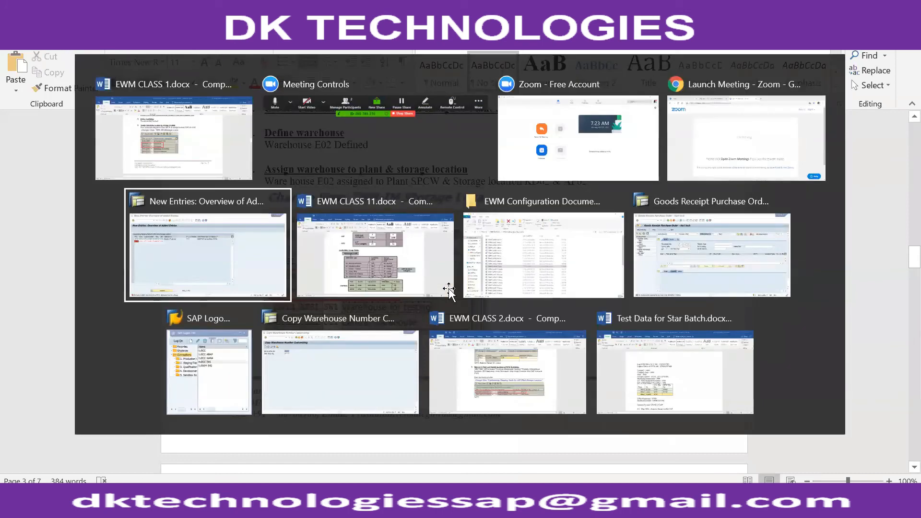
key(alt+Tab)
key(alt+Tab)
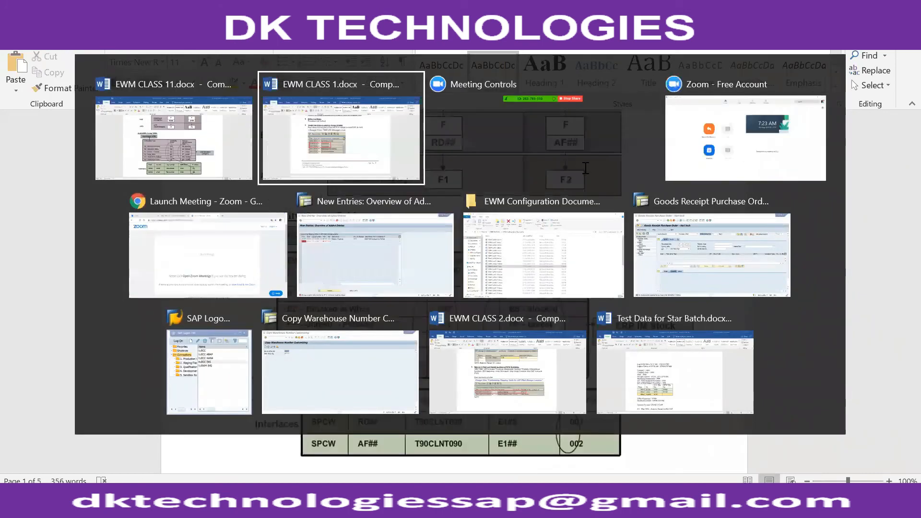
key(alt+Tab)
key(alt+Tab)
key(alt+Tab)
key(alt+Tab)
key(alt+Tab)
key(alt+Tab)
key(alt+Tab)
key(alt+Tab)
key(alt+Tab)
key(alt+Tab)
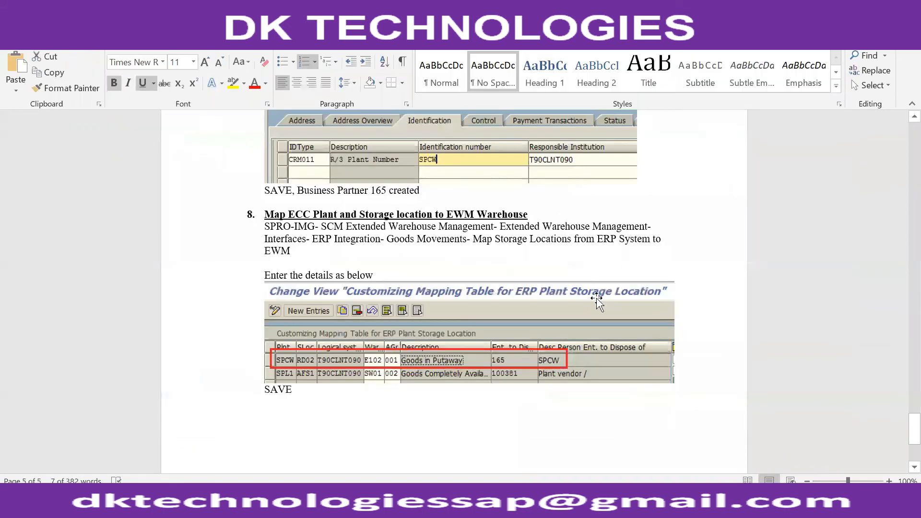
scroll(597, 298, down, 5)
scroll(598, 298, up, 5)
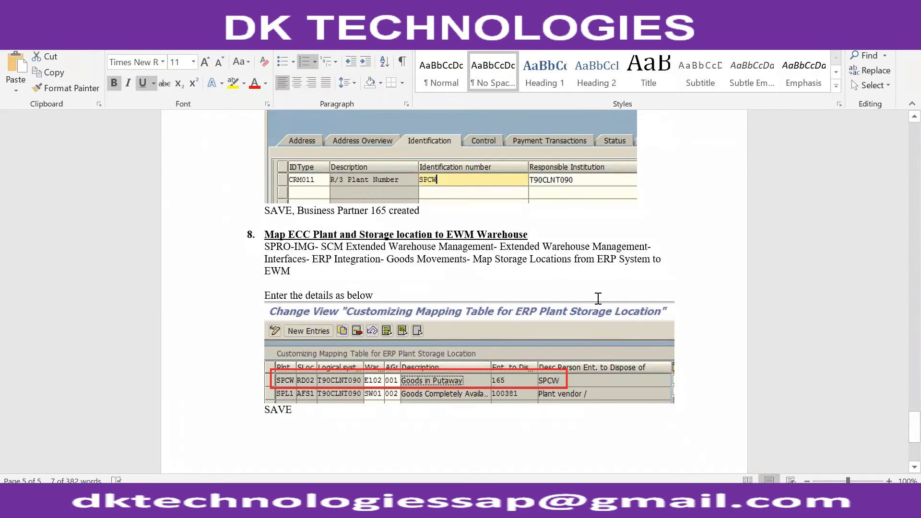
- Compare the availability group table in EWM CLASS 11.docx with the mapping example in EWM CLASS 2.docx and the warehouse assignment in EWM CLASS 1.docx
key(alt+Tab)
key(alt+Tab)
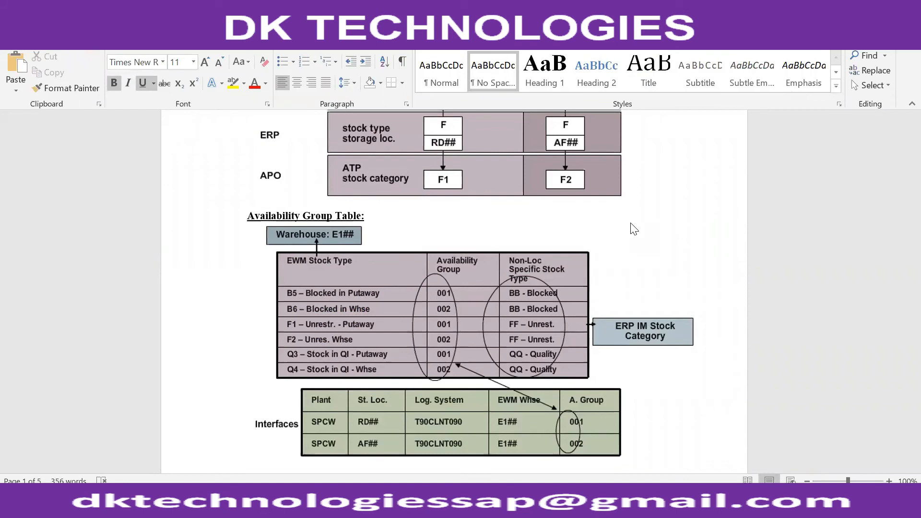
key(alt+Tab)
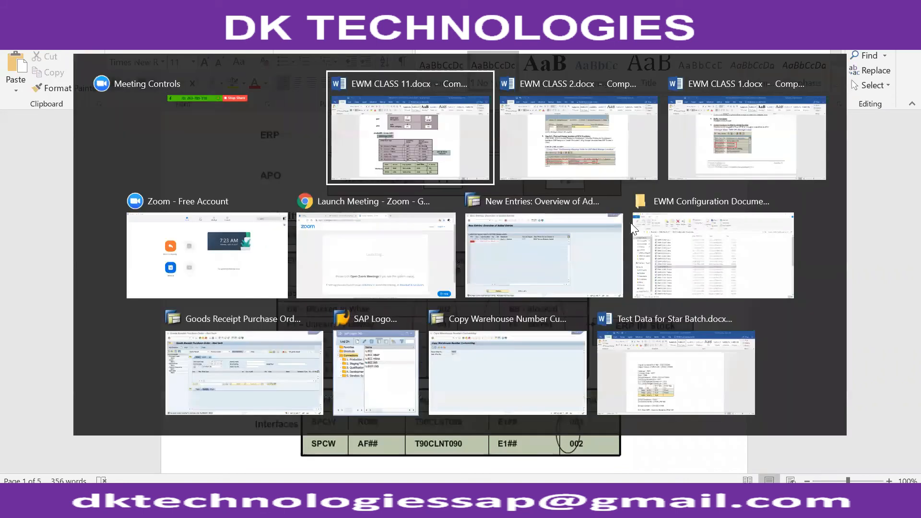
key(alt+Tab)
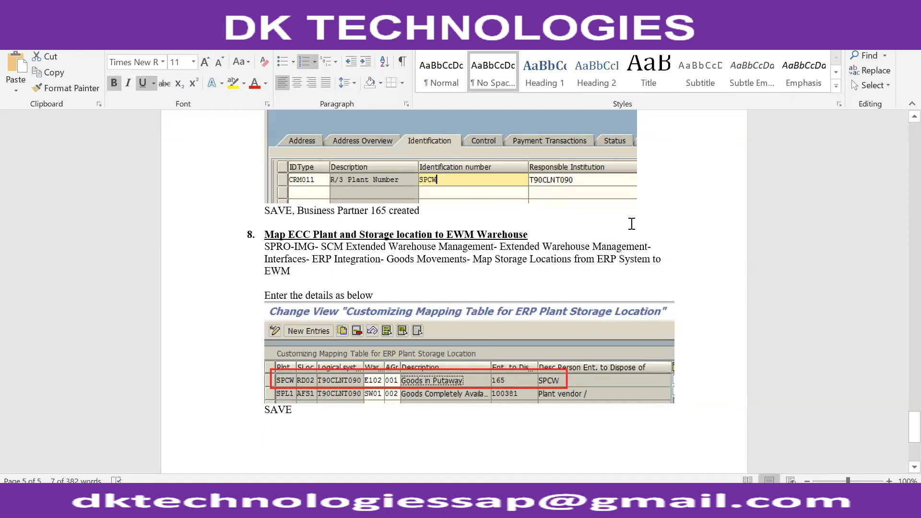
key(alt+Tab)
key(Tab)
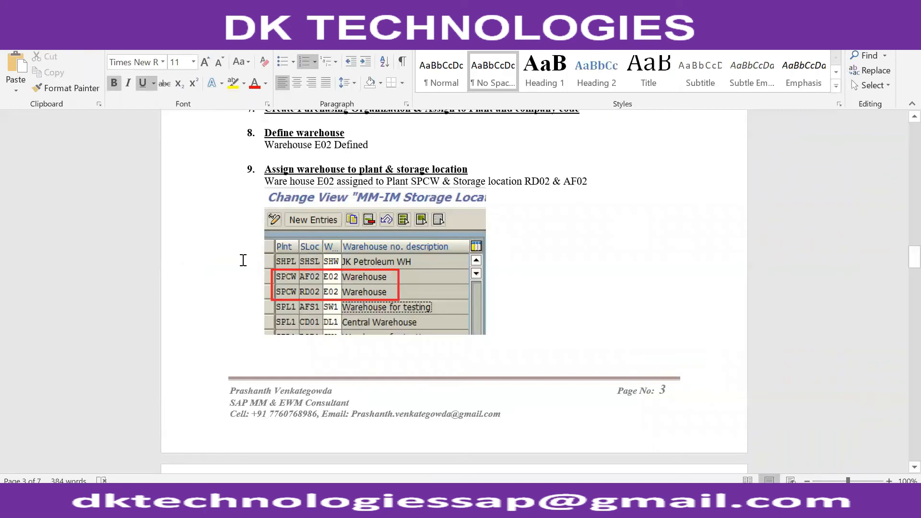
key(alt+Tab)
key(Tab)
key(Tab)
key(Tab)
key(Tab)
key(Tab)
key(Tab)
key(Tab)
key(Tab)
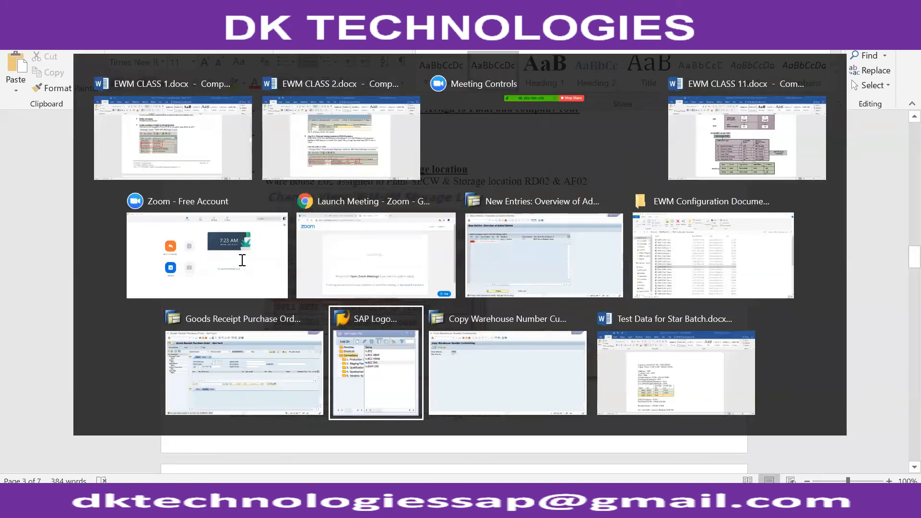
key(Tab)
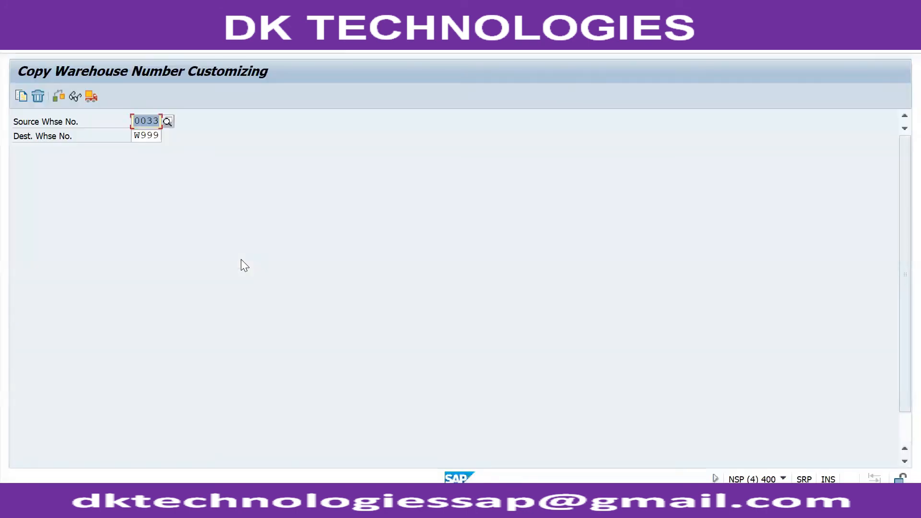
key(alt+Tab)
key(Tab)
key(Tab)
key(Tab)
key(Tab)
key(Tab)
key(Tab)
key(Tab)
key(Tab)
key(Tab)
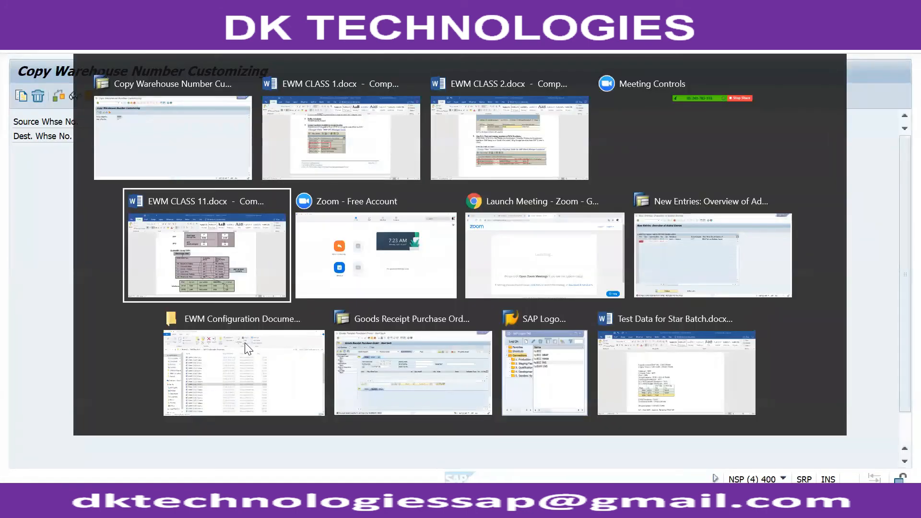
key(Tab)
key(Tab)
key(Tab)
key(Tab)
key(Tab)
key(Tab)
key(Tab)
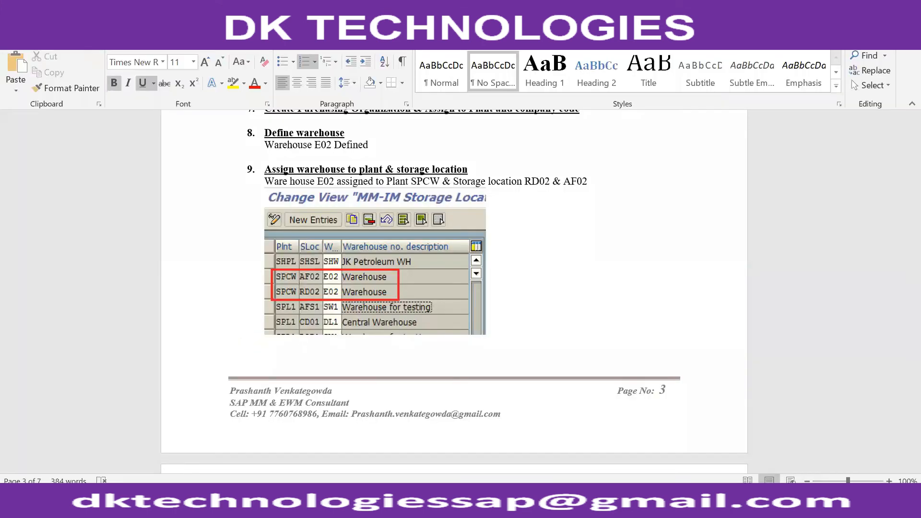
- Switch to the mapping entries window in SAP, set the availability group of storage location AFS1 to 002 and save the entries
mouse_move(587, 502)
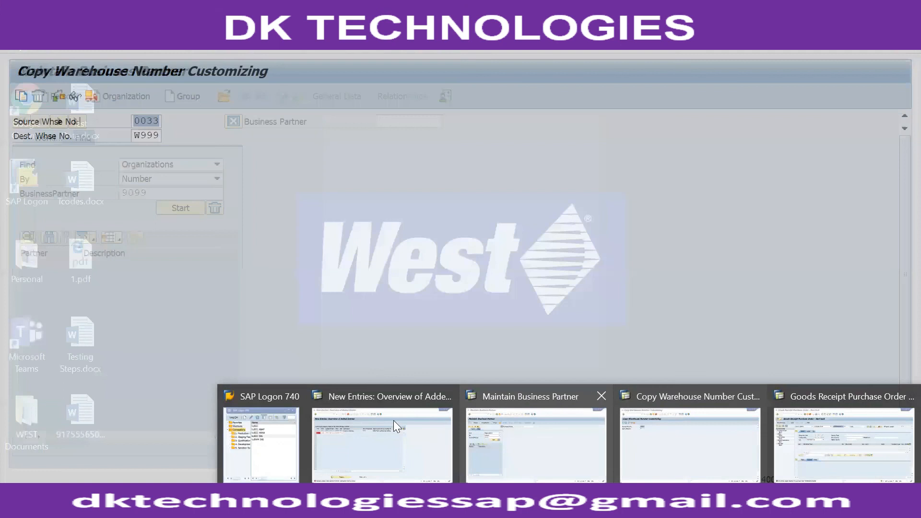
click(393, 420)
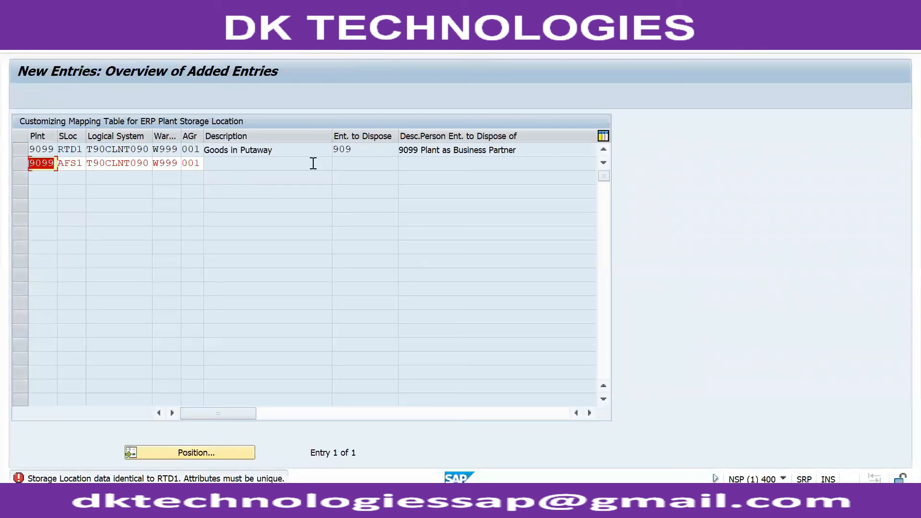
click(196, 165)
key(BackSpace)
text(2)
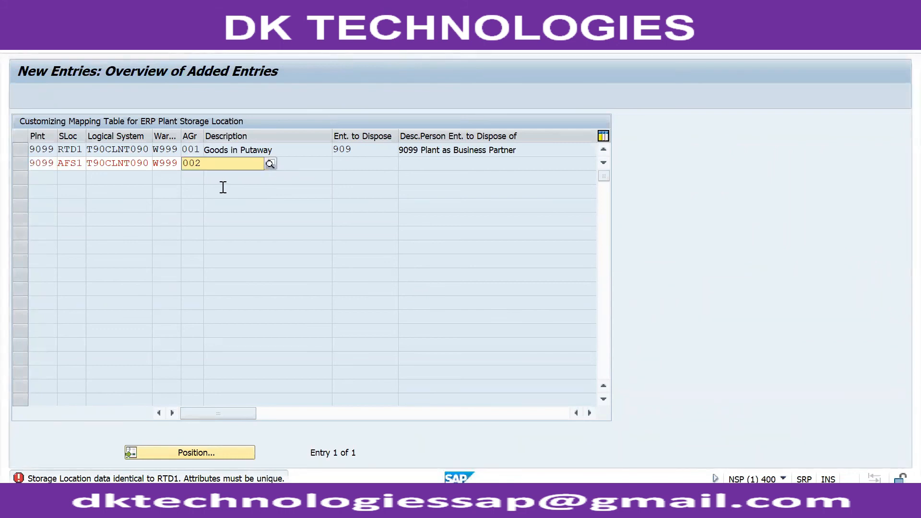
key(Return)
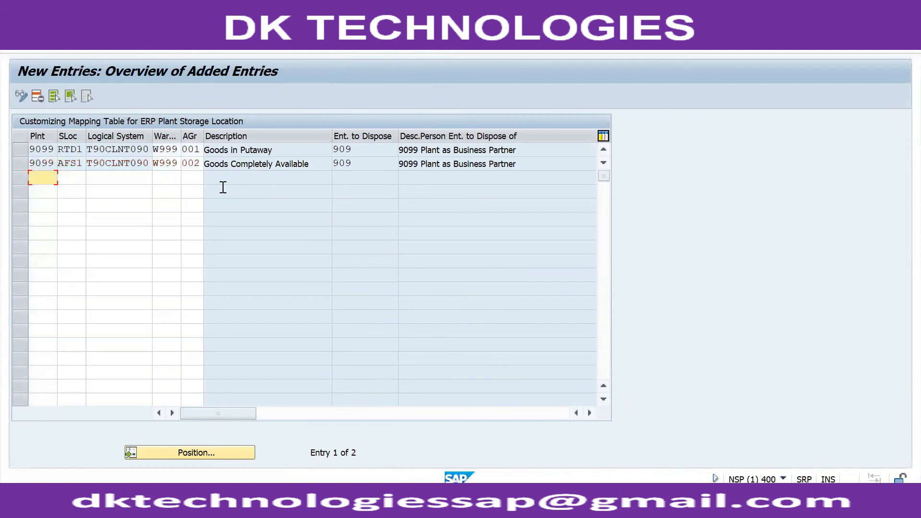
click(173, 47)
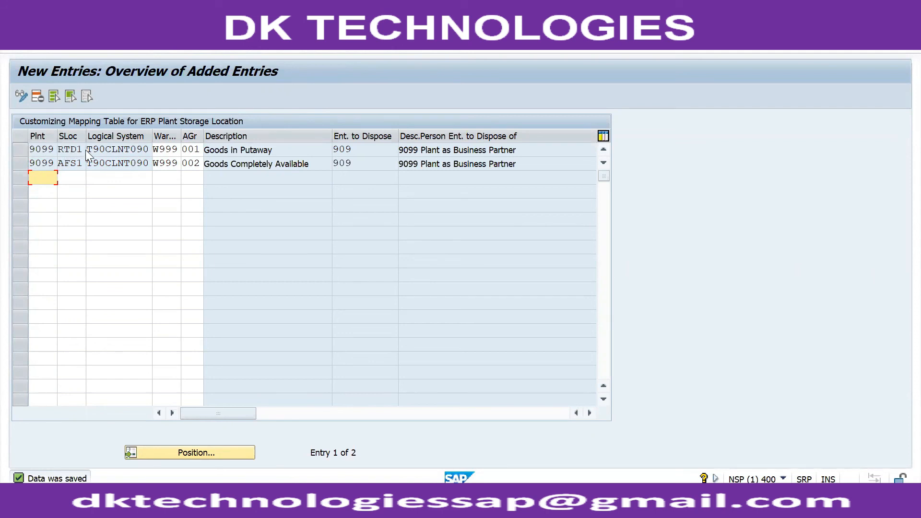
- Examine storage location RTD1 and its availability group in the saved mapping entries
drag(77, 149, 57, 149)
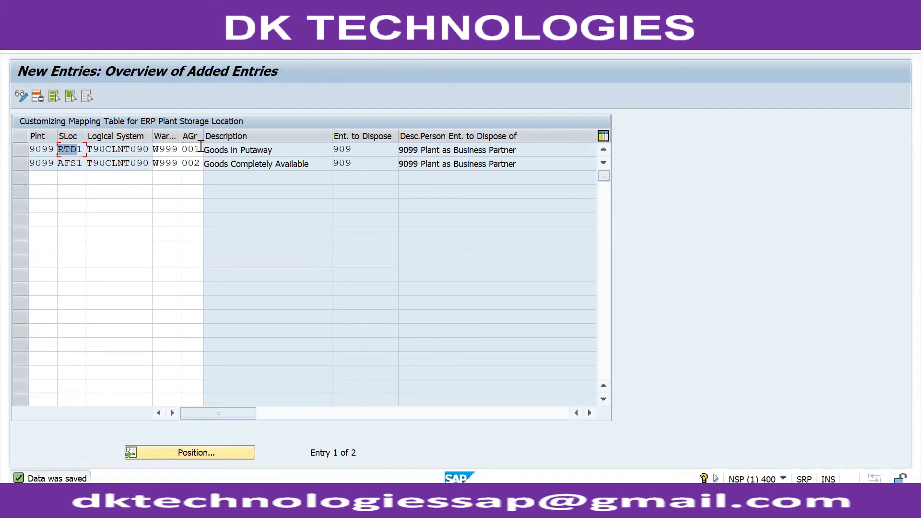
click(198, 149)
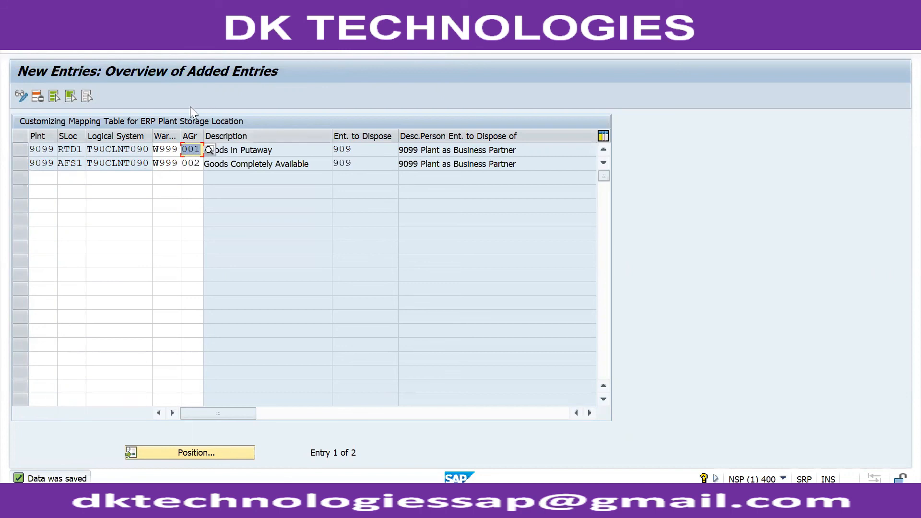
click(78, 152)
drag(78, 152, 58, 150)
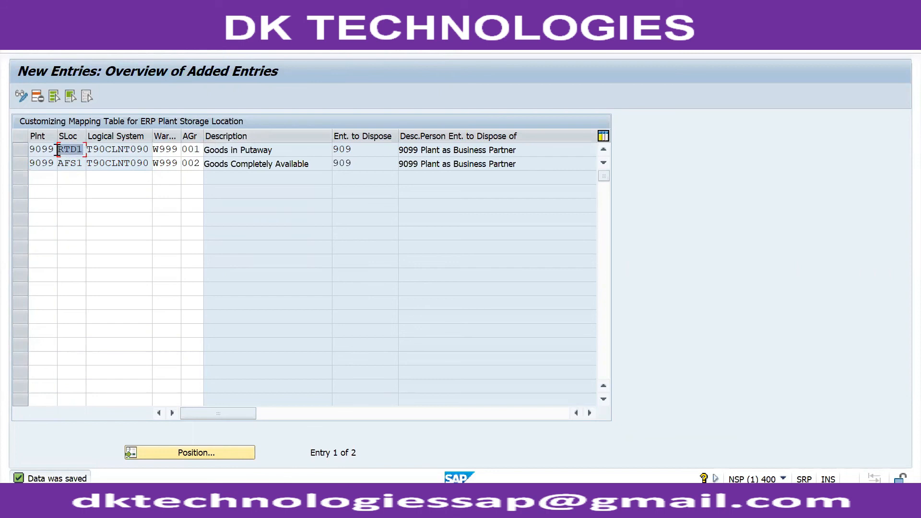